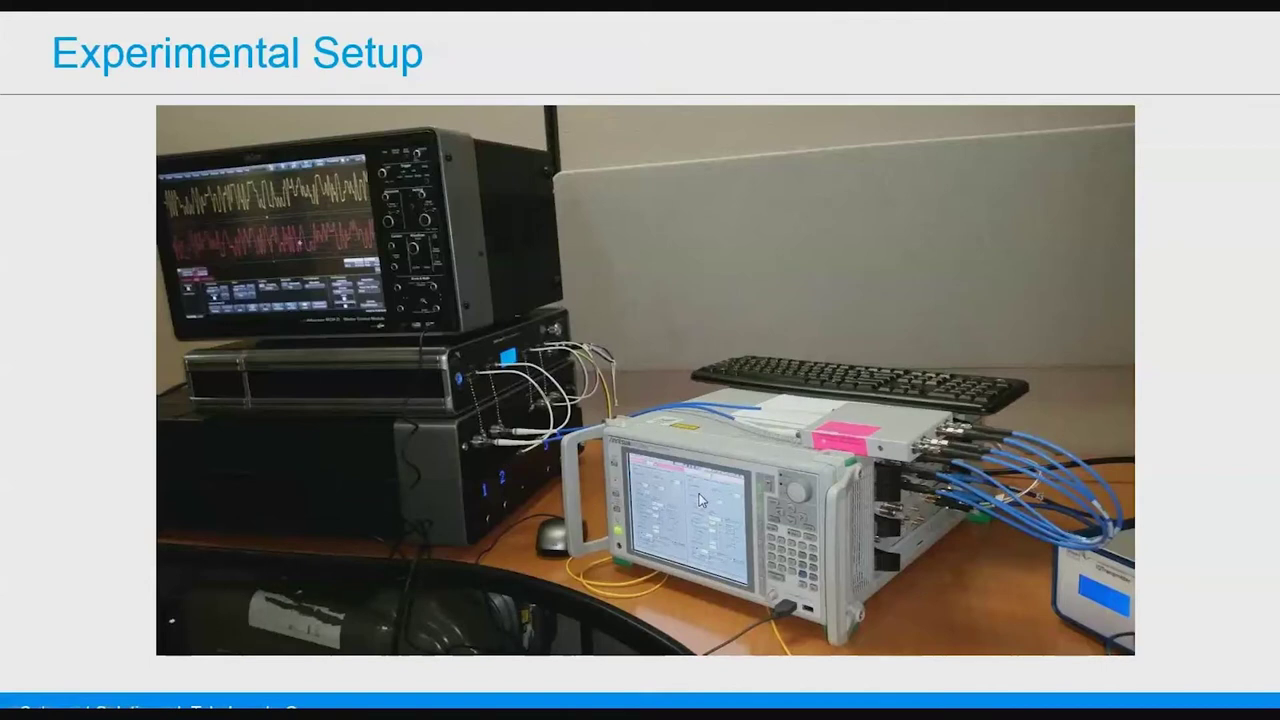
# Switch to the remote oscilloscope, open its Serial Data analysis and enable SDA with eye measurements for Lane1 and Lane2
pyautogui.hotkey('alt', 'Tab')
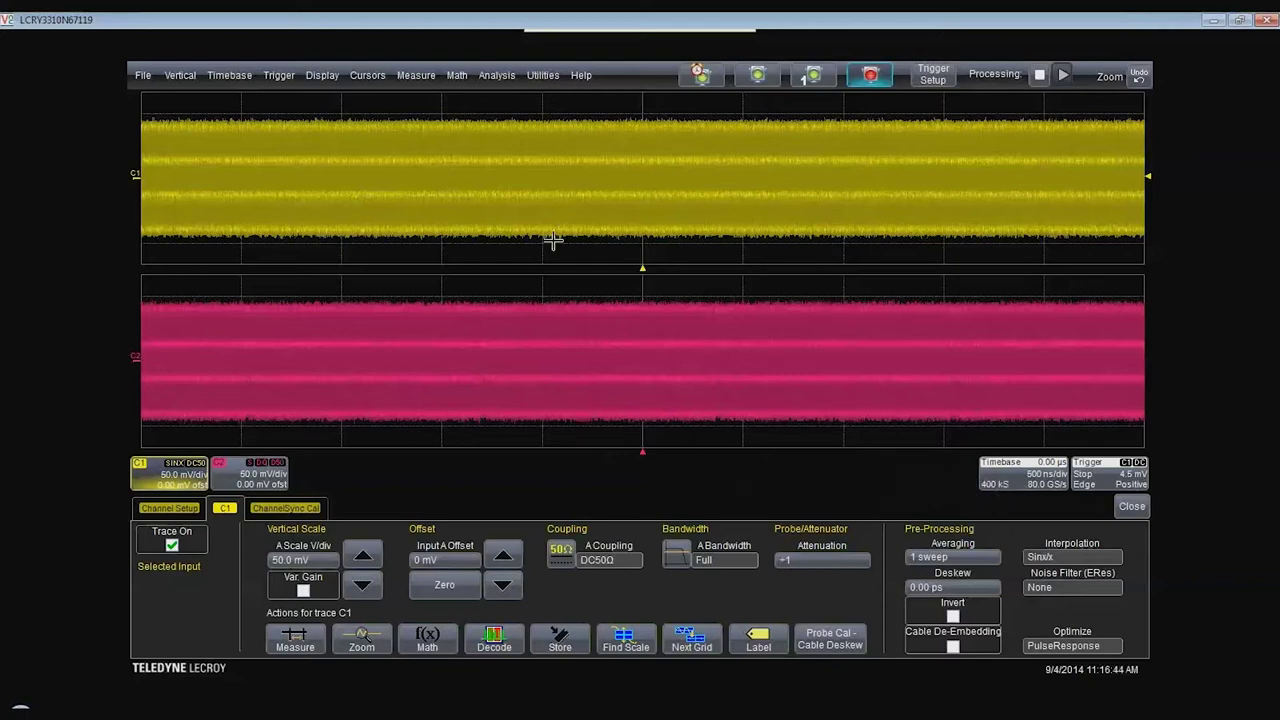
pyautogui.click(486, 81)
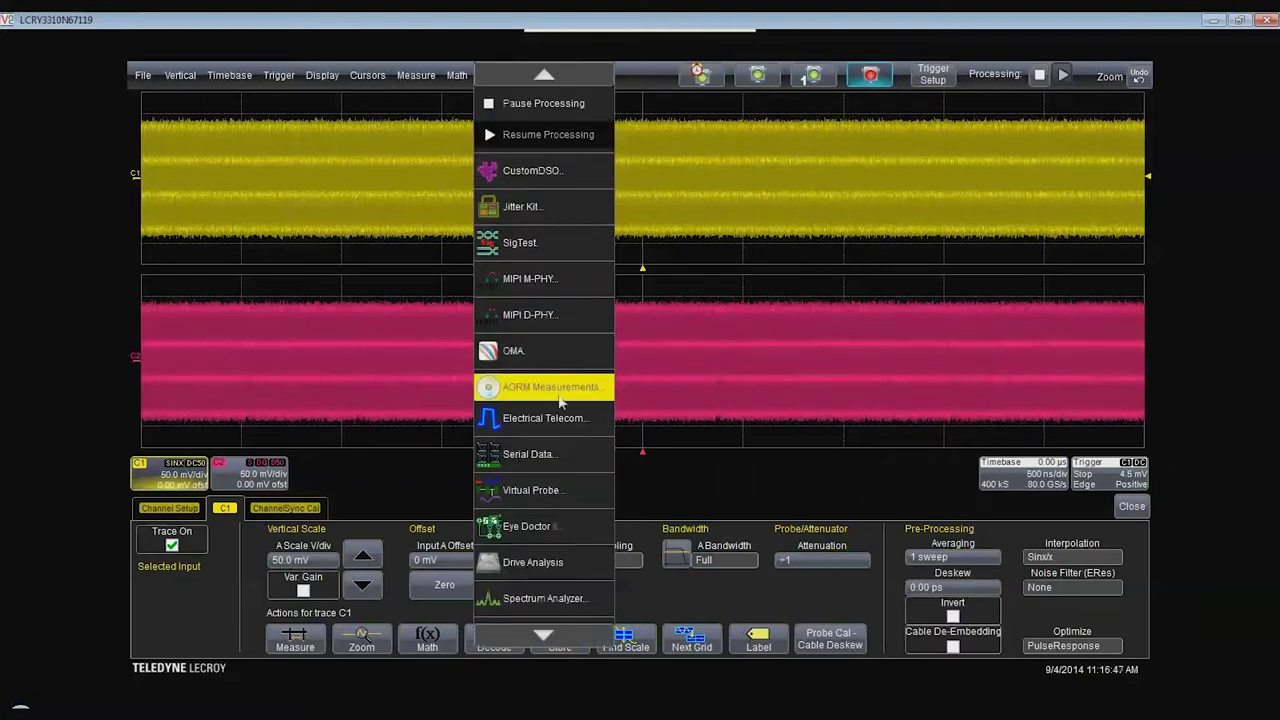
pyautogui.click(567, 452)
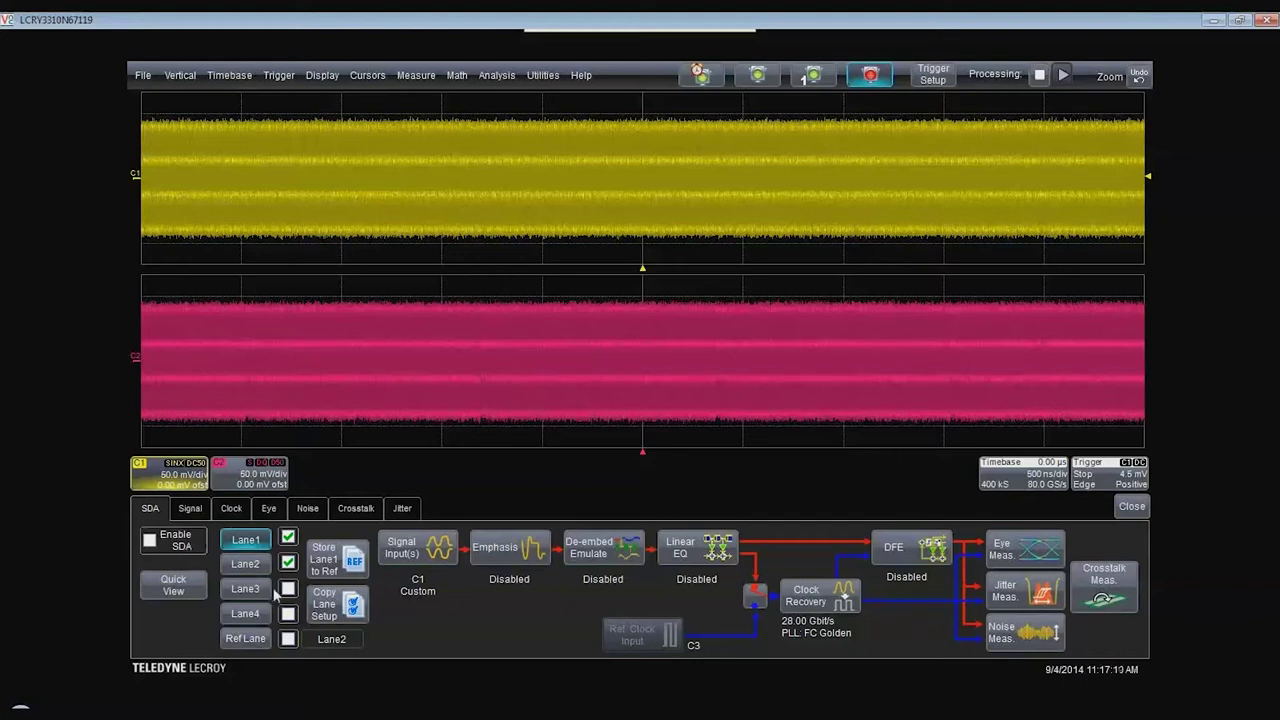
pyautogui.click(264, 572)
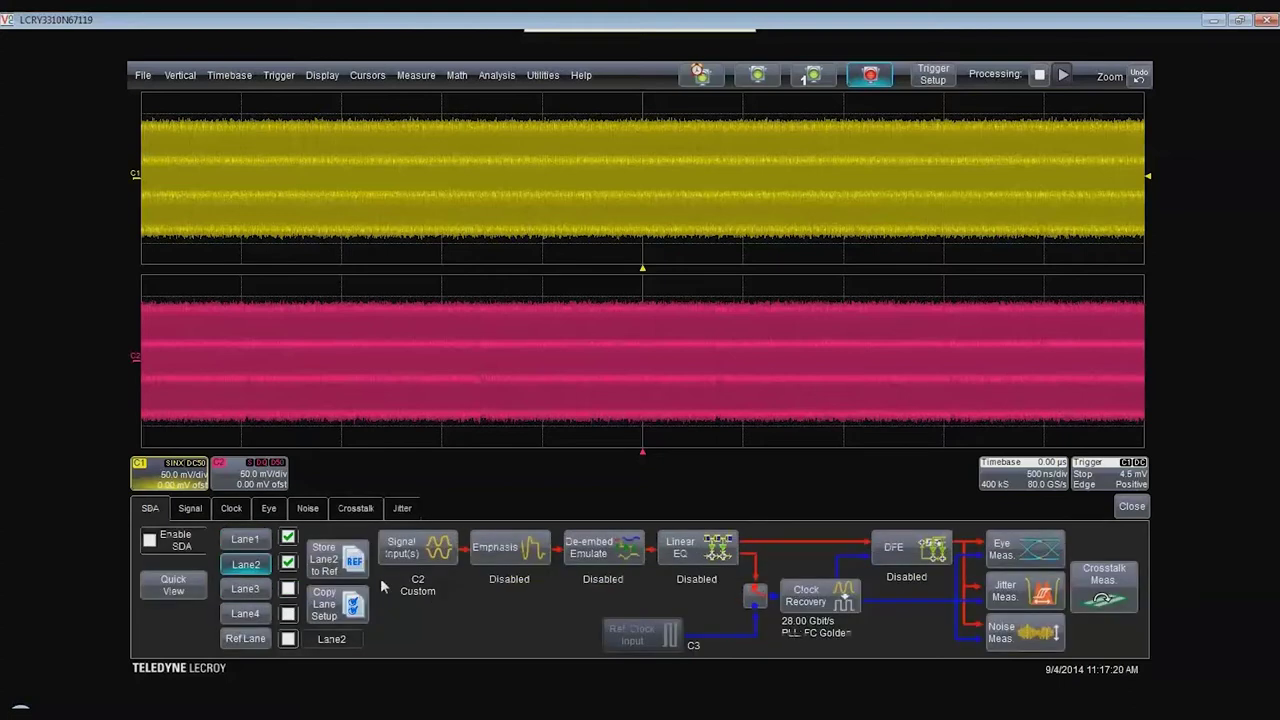
pyautogui.click(1002, 548)
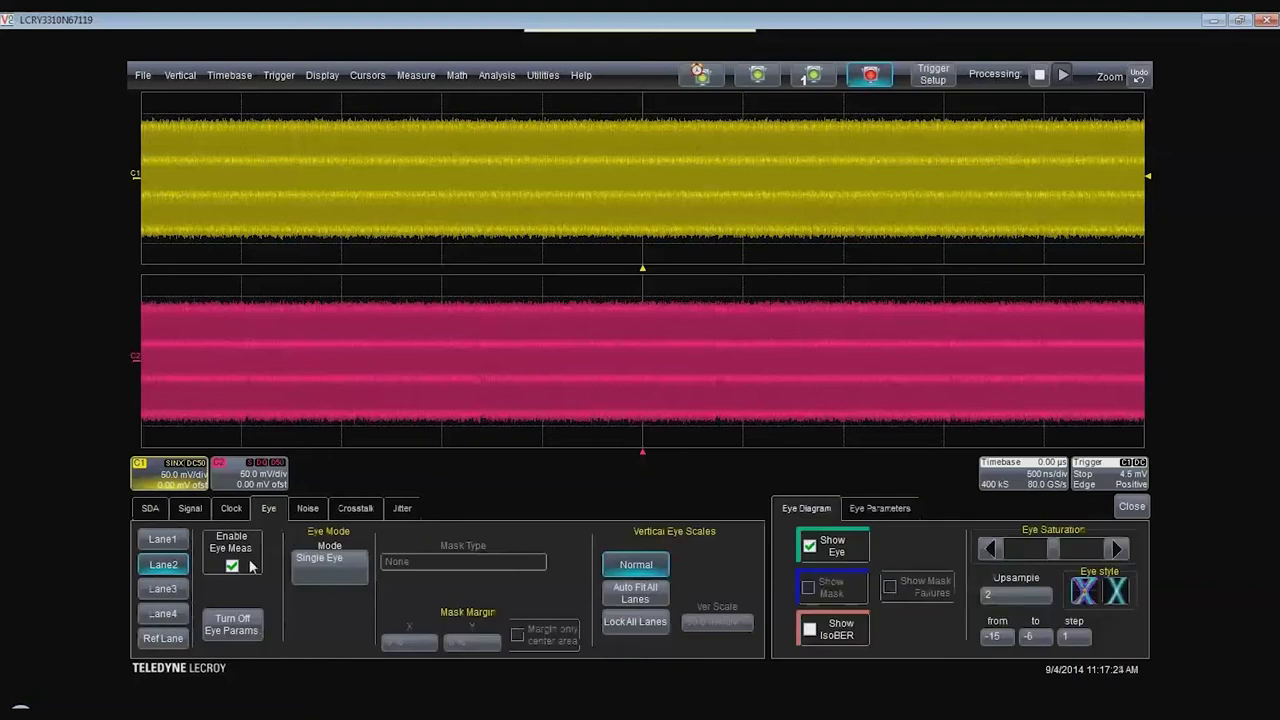
pyautogui.click(162, 514)
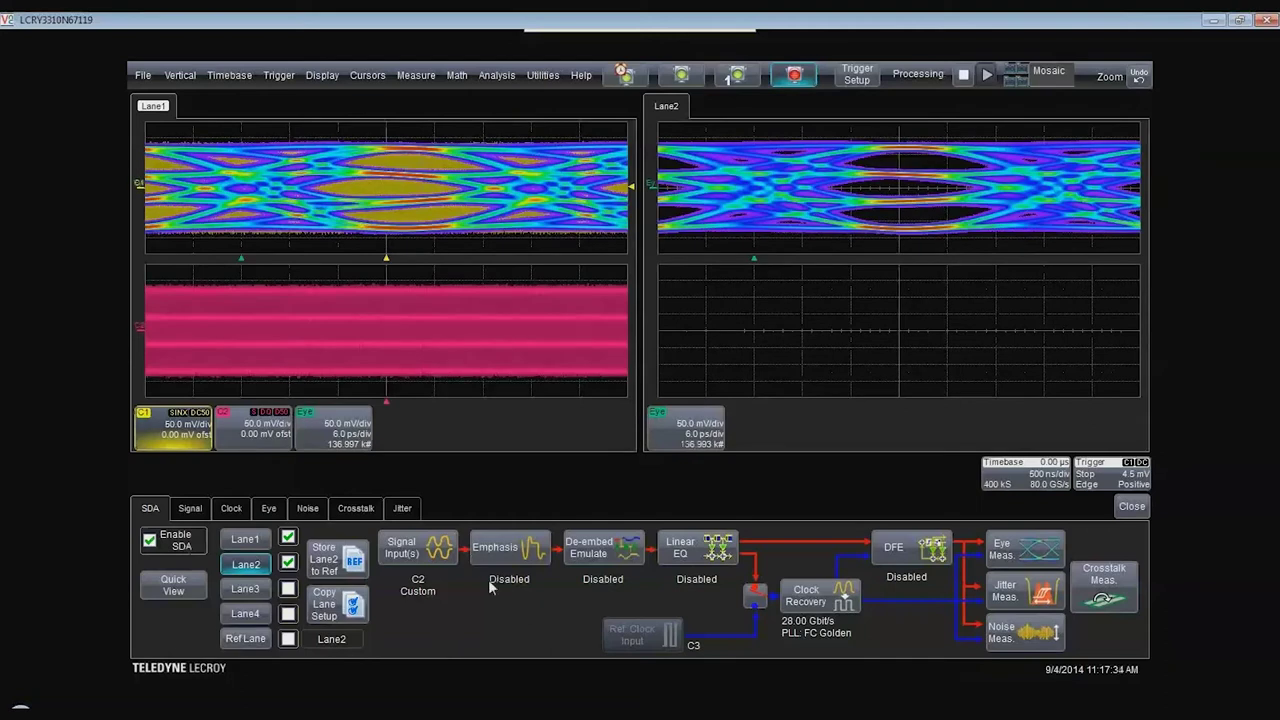
# Turn off the C1 and C2 traces and set the display to a single grid per lane
pyautogui.click(190, 437)
pyautogui.click(195, 367)
pyautogui.click(183, 432)
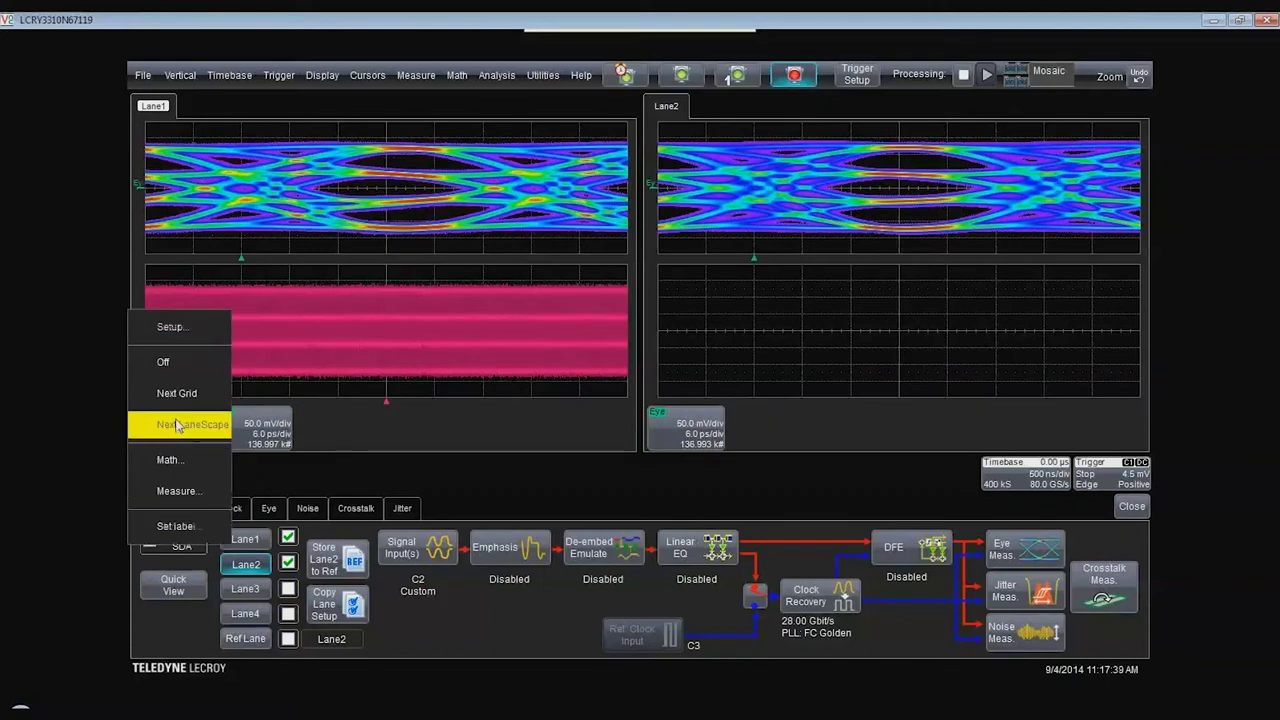
pyautogui.click(174, 375)
pyautogui.click(328, 79)
pyautogui.click(342, 176)
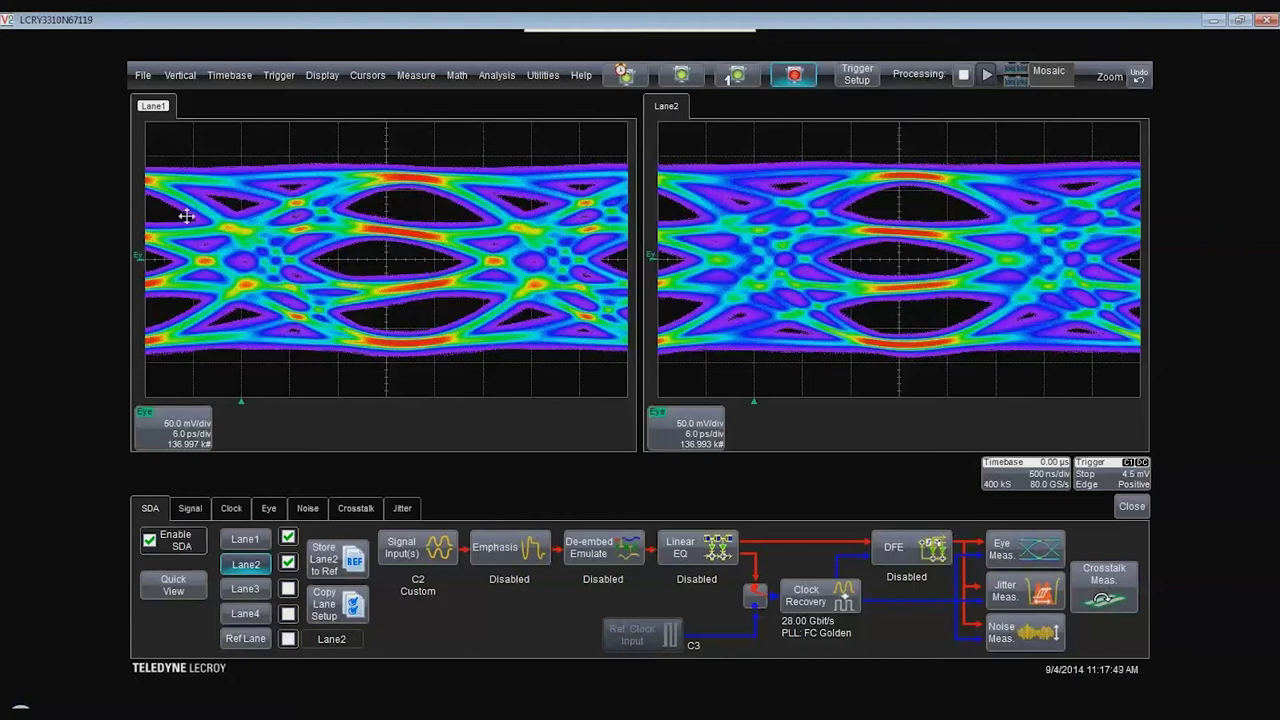
# Review the Lane1 and Lane2 signal paths, set the lane layout to Single and close the SDA setup
pyautogui.click(247, 541)
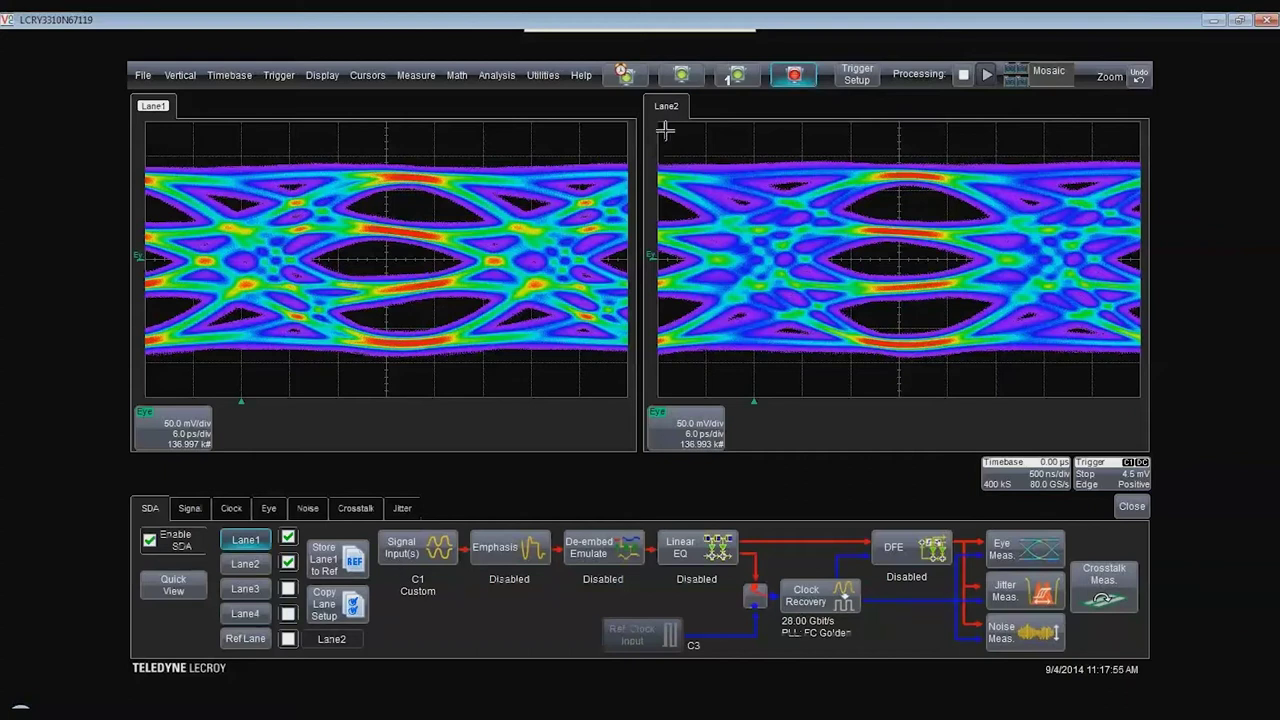
pyautogui.click(246, 564)
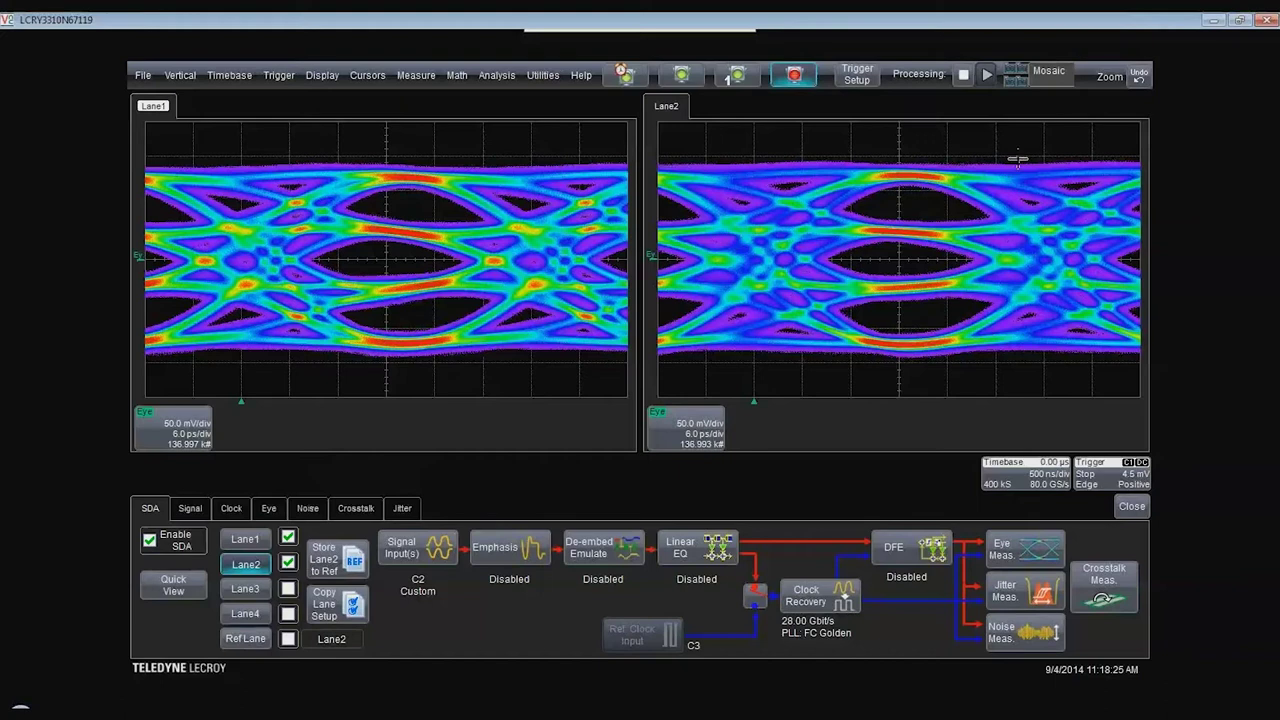
pyautogui.click(1052, 85)
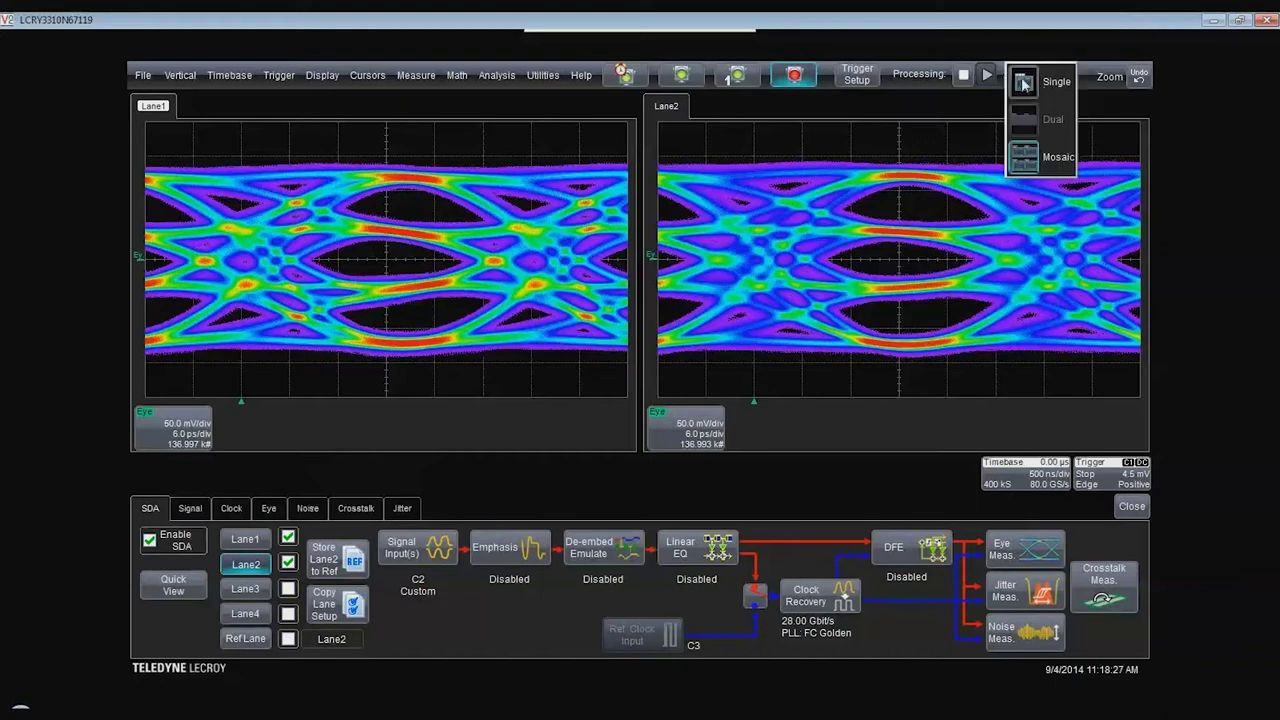
pyautogui.click(1025, 88)
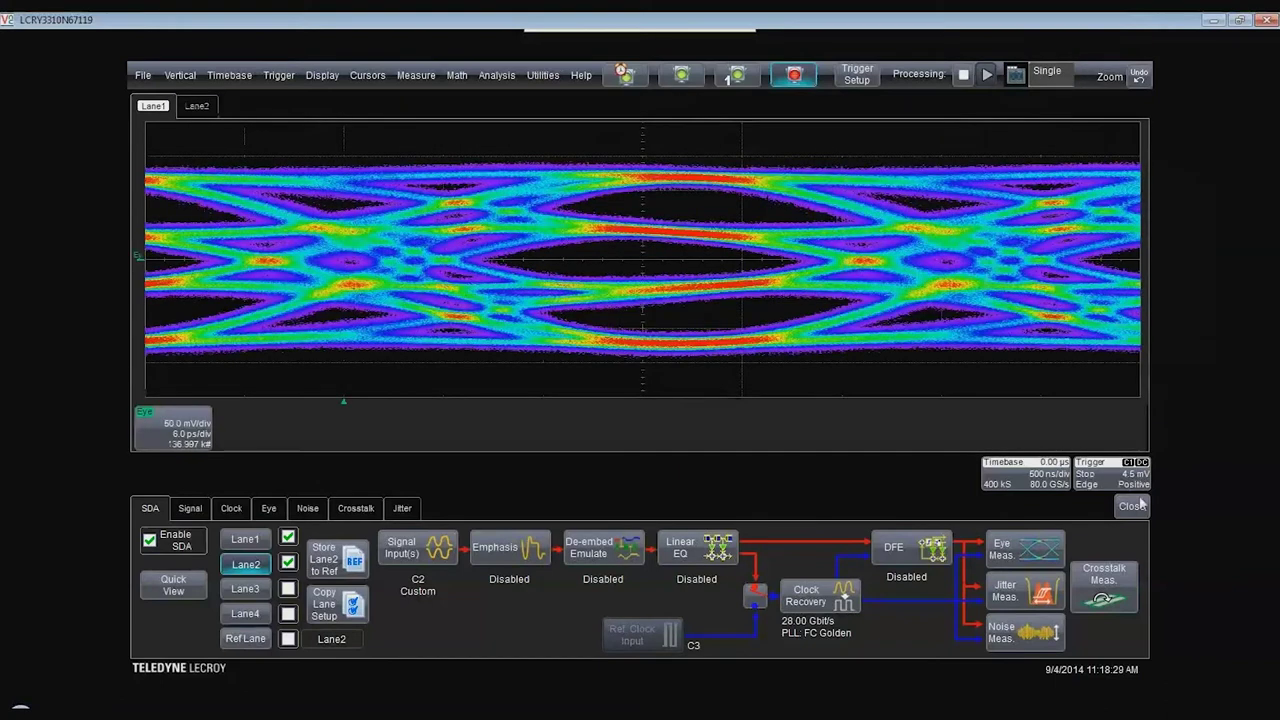
pyautogui.click(1132, 506)
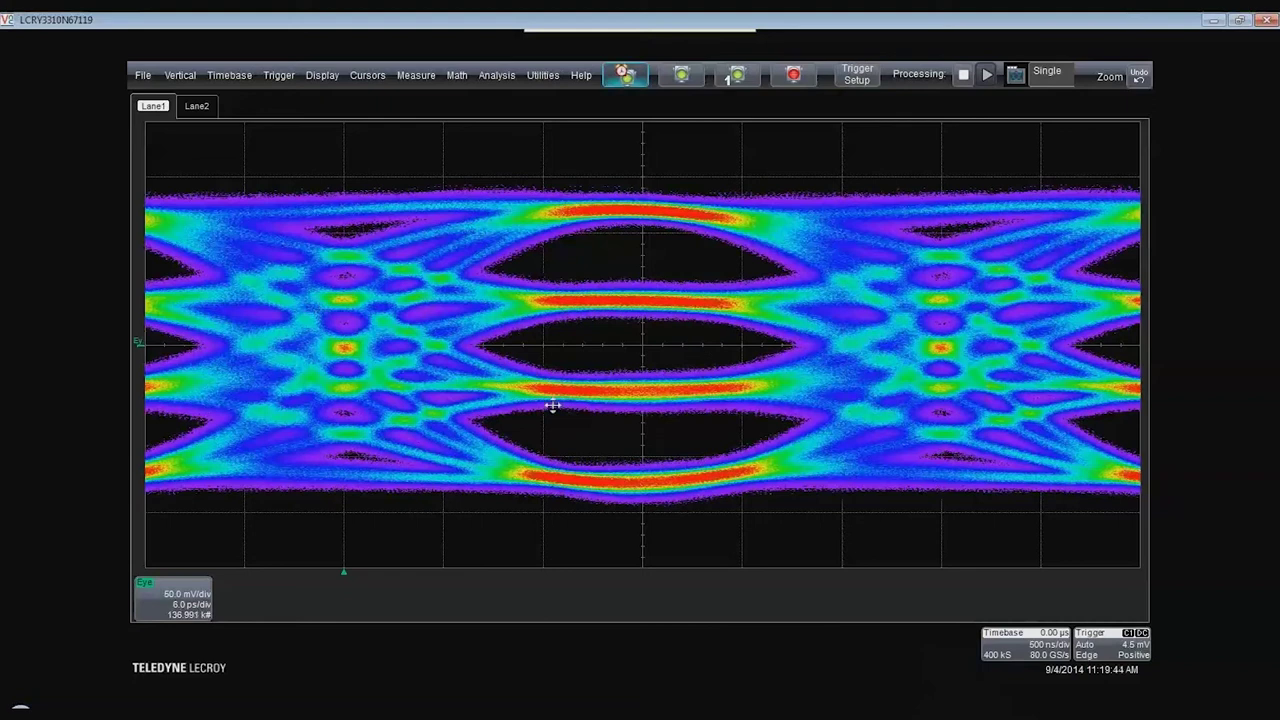
# Bring up the Lane2 eye and store Lane2 to the reference lane
pyautogui.click(205, 110)
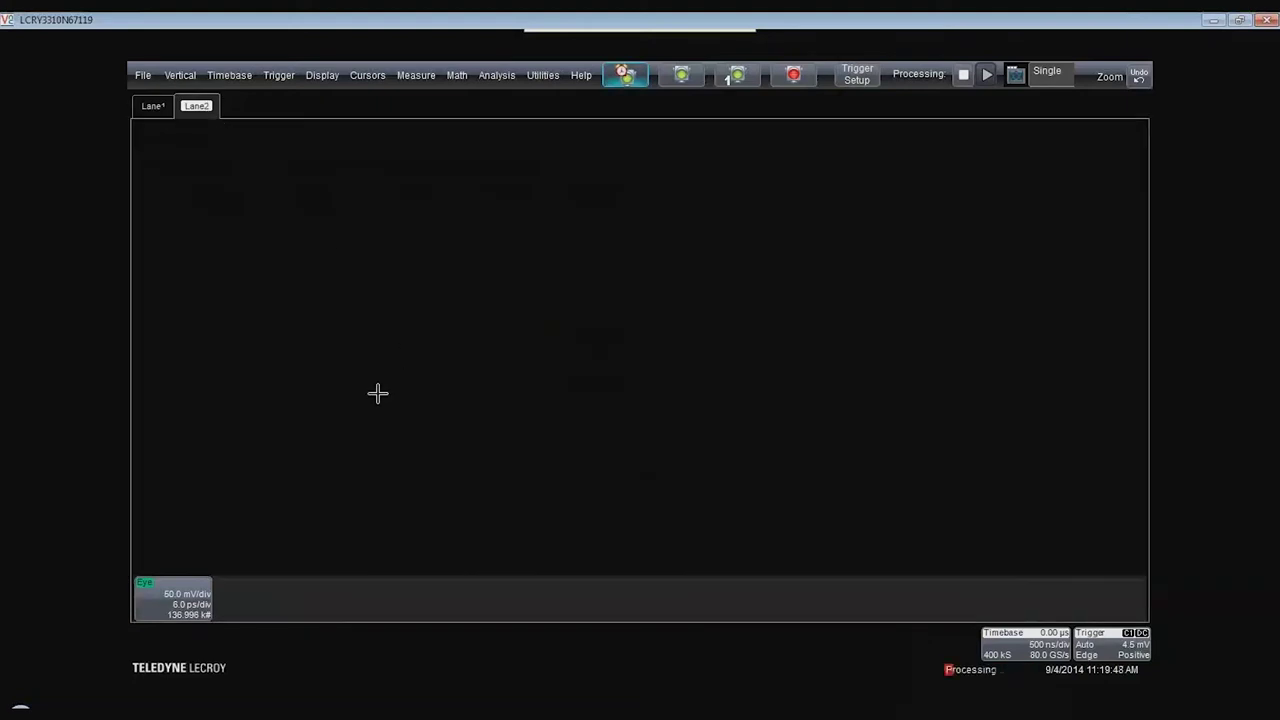
pyautogui.click(205, 602)
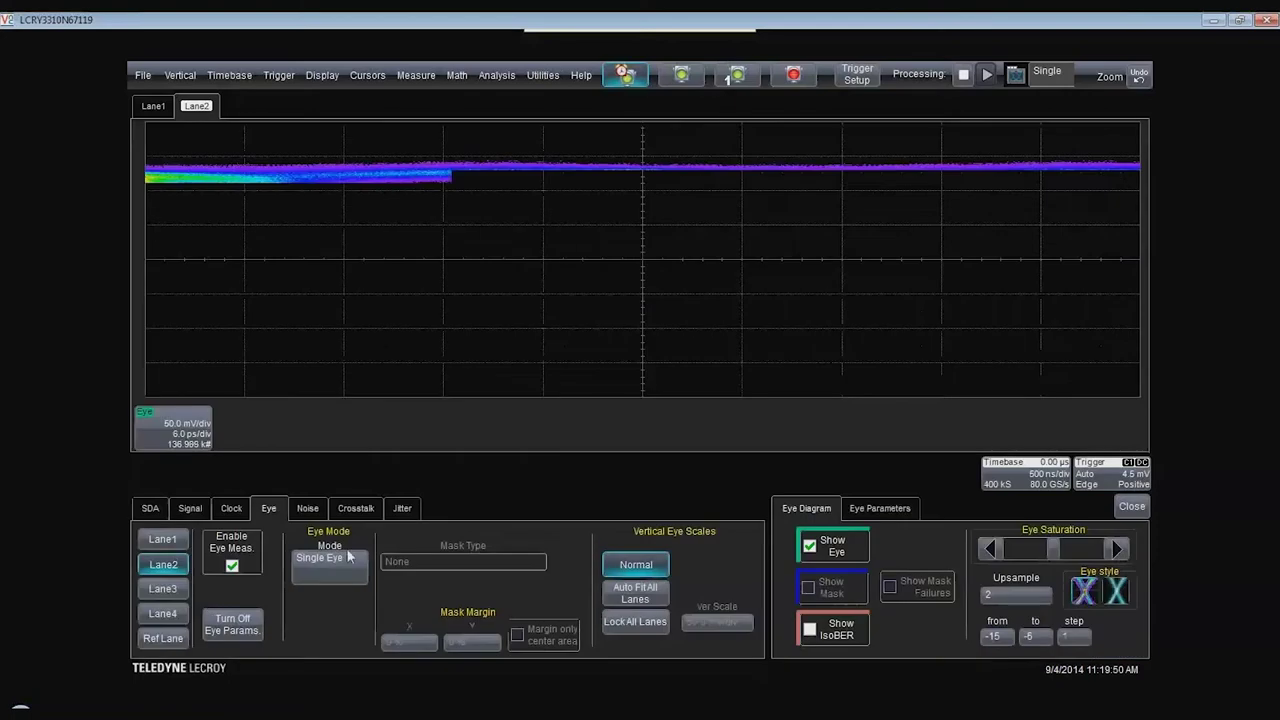
pyautogui.click(150, 508)
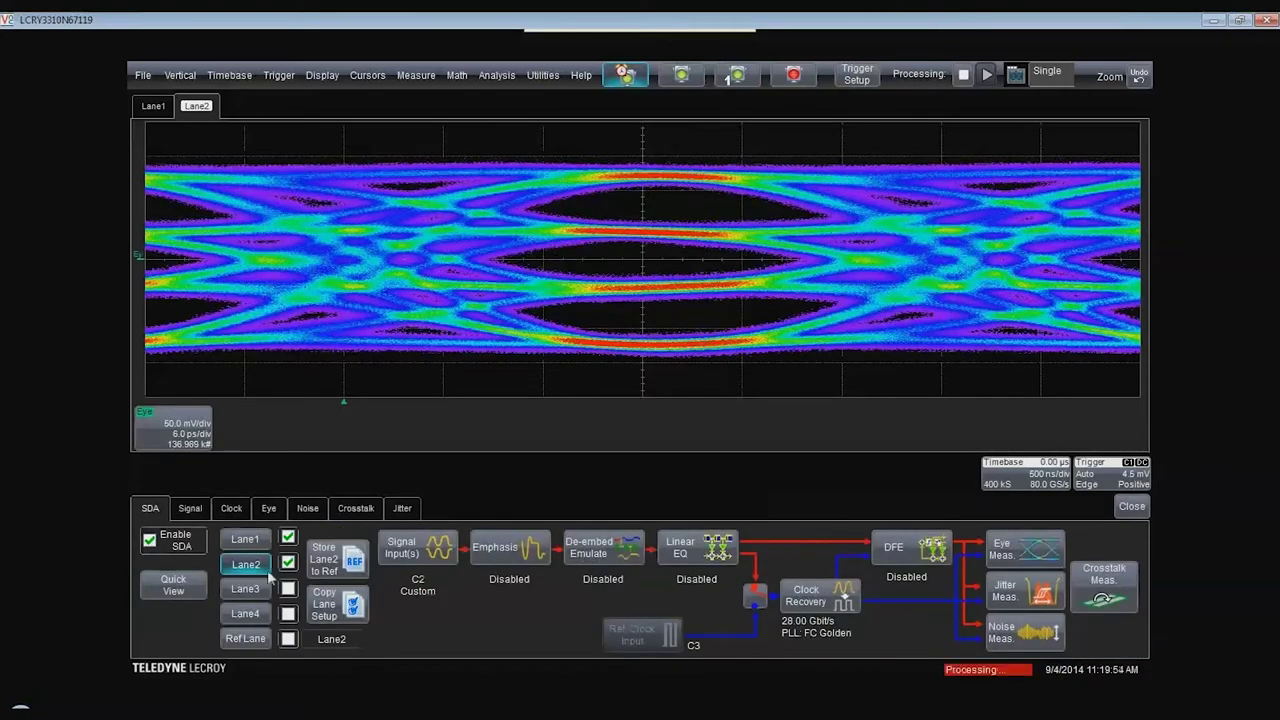
pyautogui.click(340, 560)
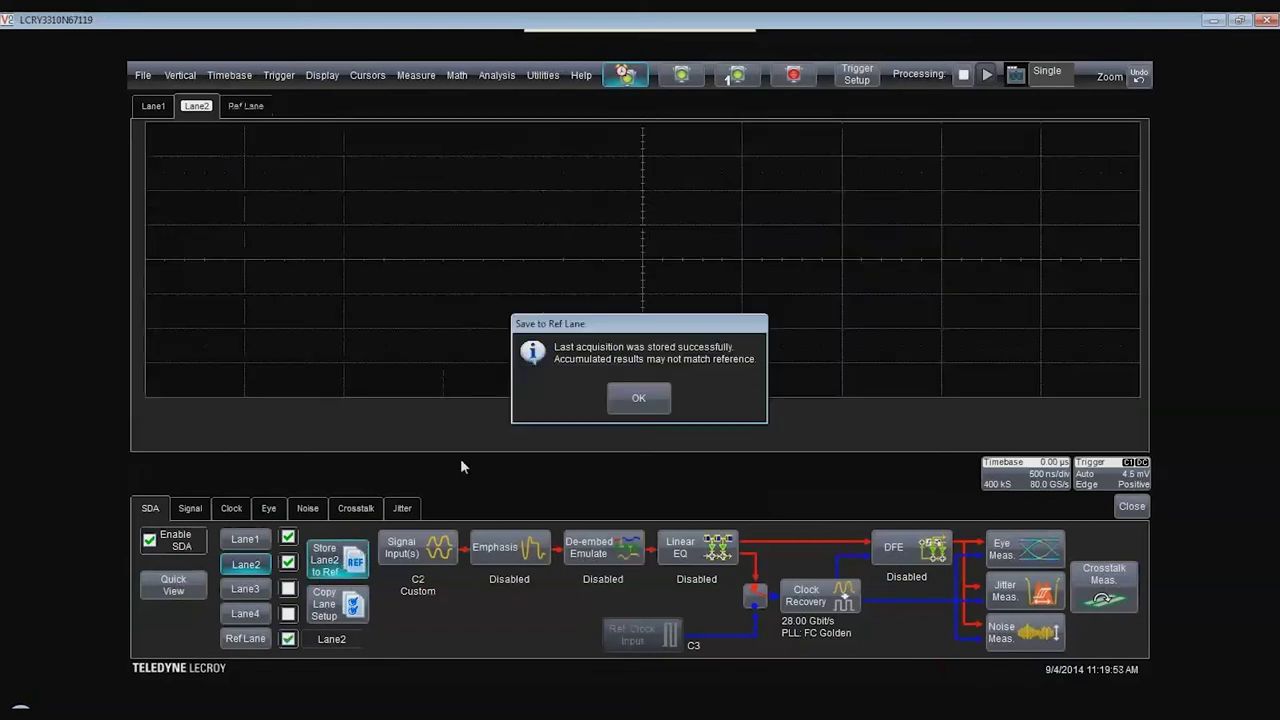
pyautogui.click(630, 399)
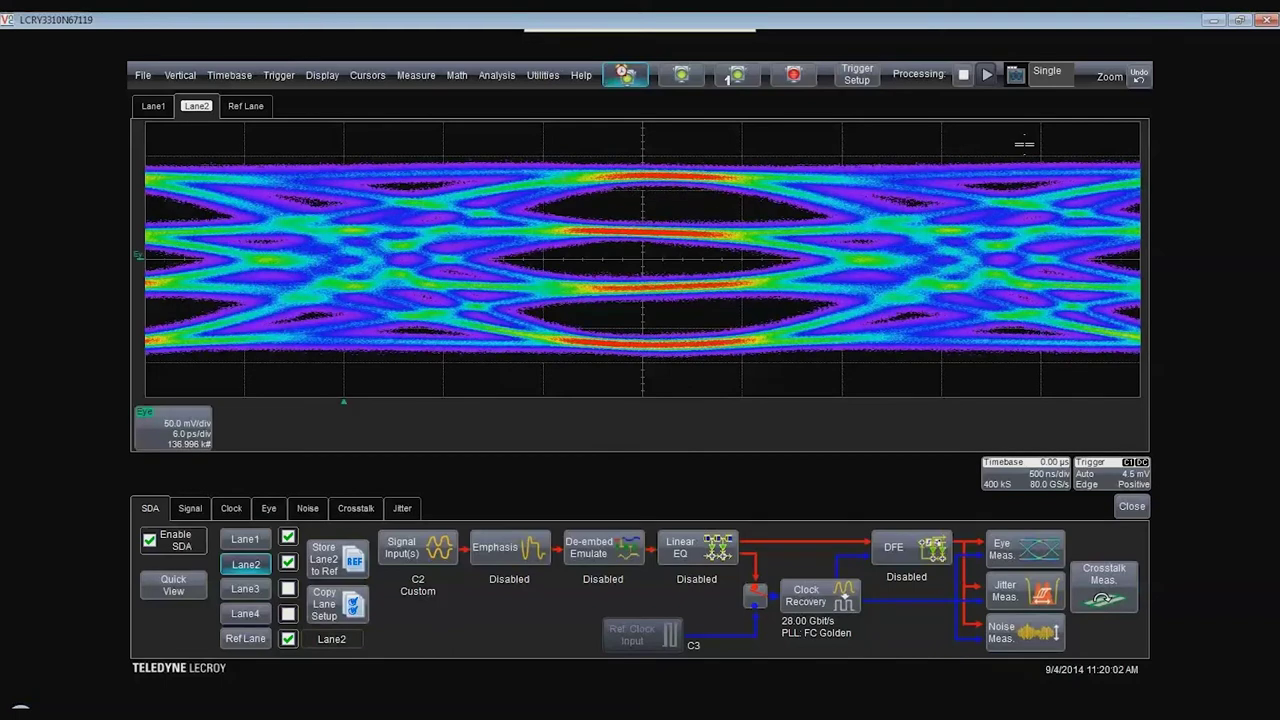
# Set the lane layout to Dual so the Lane2 eye appears beside the Ref Lane eye
pyautogui.click(1055, 78)
pyautogui.click(1033, 118)
pyautogui.click(188, 104)
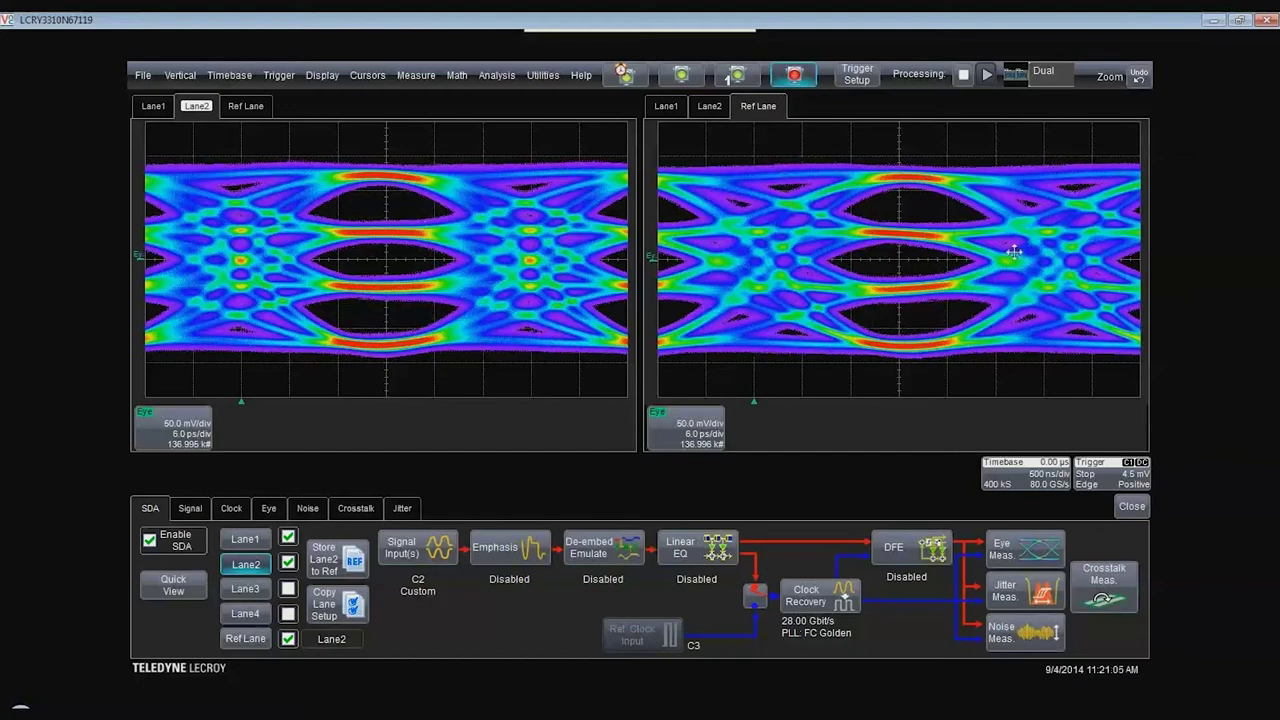
# Restore the oscilloscope window from full screen and return to the slides, advancing to the PPG output settings
pyautogui.click(1237, 21)
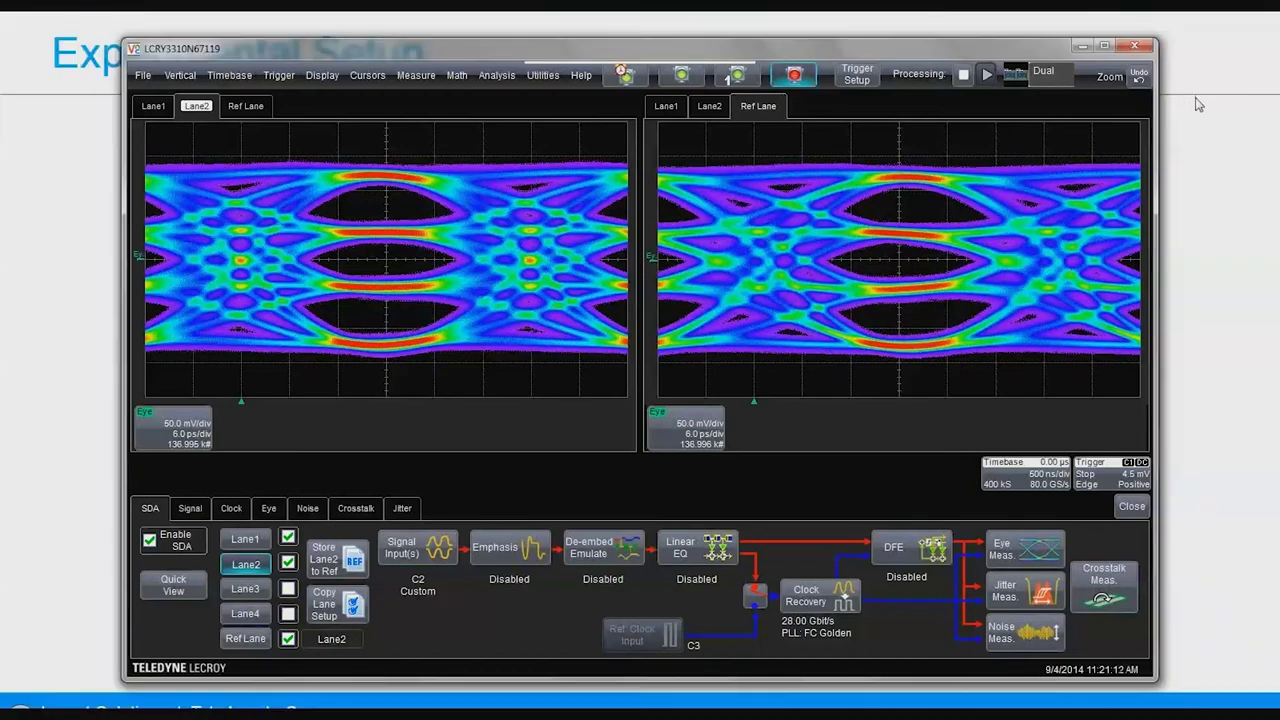
pyautogui.click(1199, 104)
pyautogui.click(1034, 230)
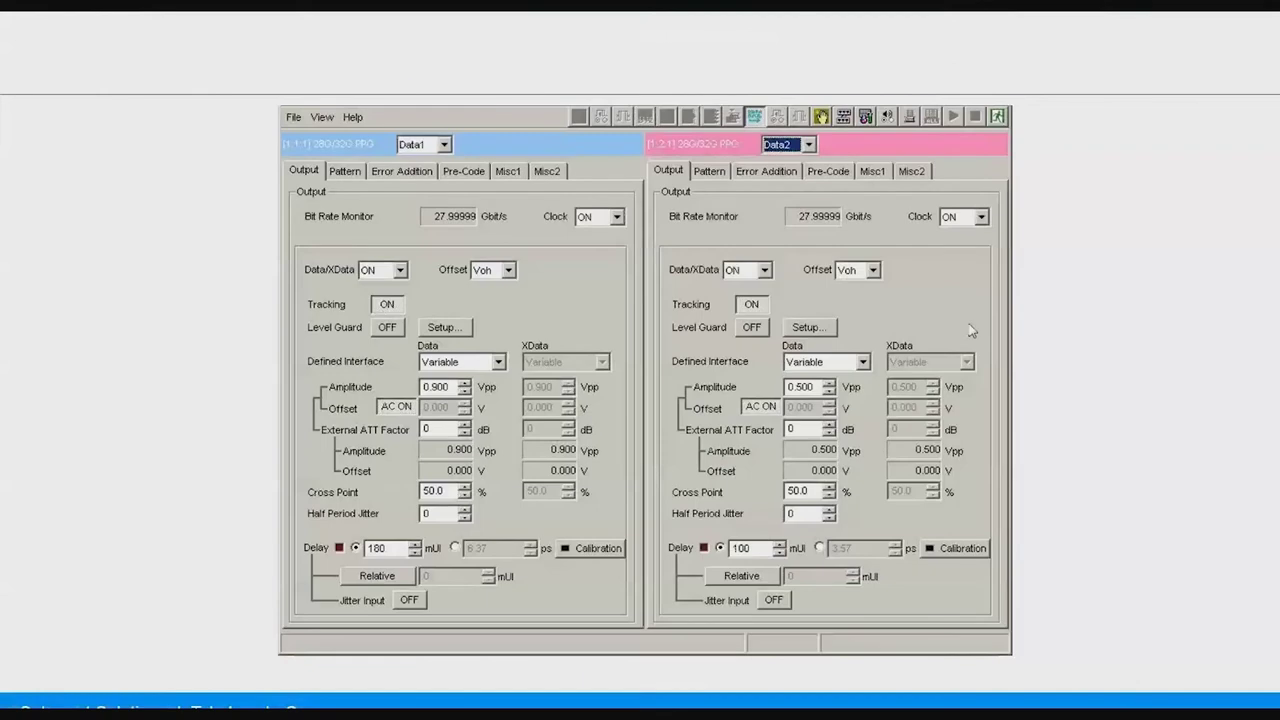
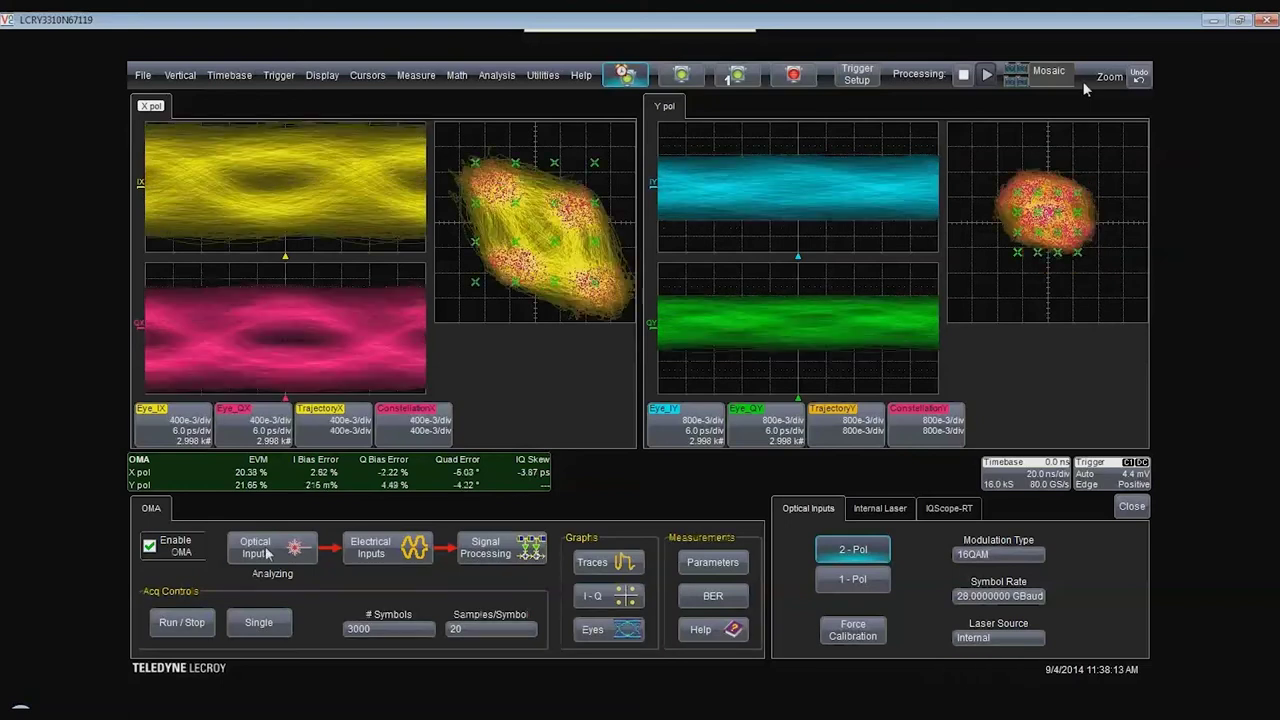
# Configure the OMA analysis for QPSK modulation with CMA polarization demux and Viterbi & Viterbi carrier recovery
pyautogui.click(998, 554)
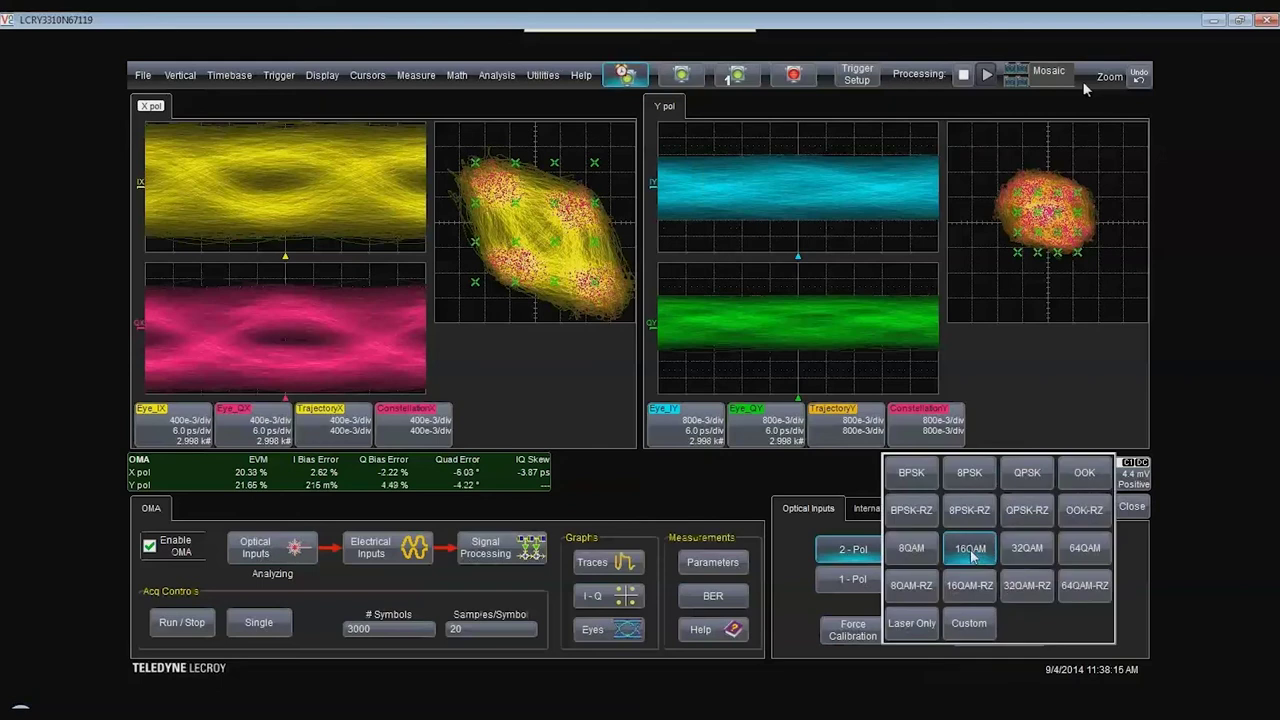
pyautogui.click(1027, 472)
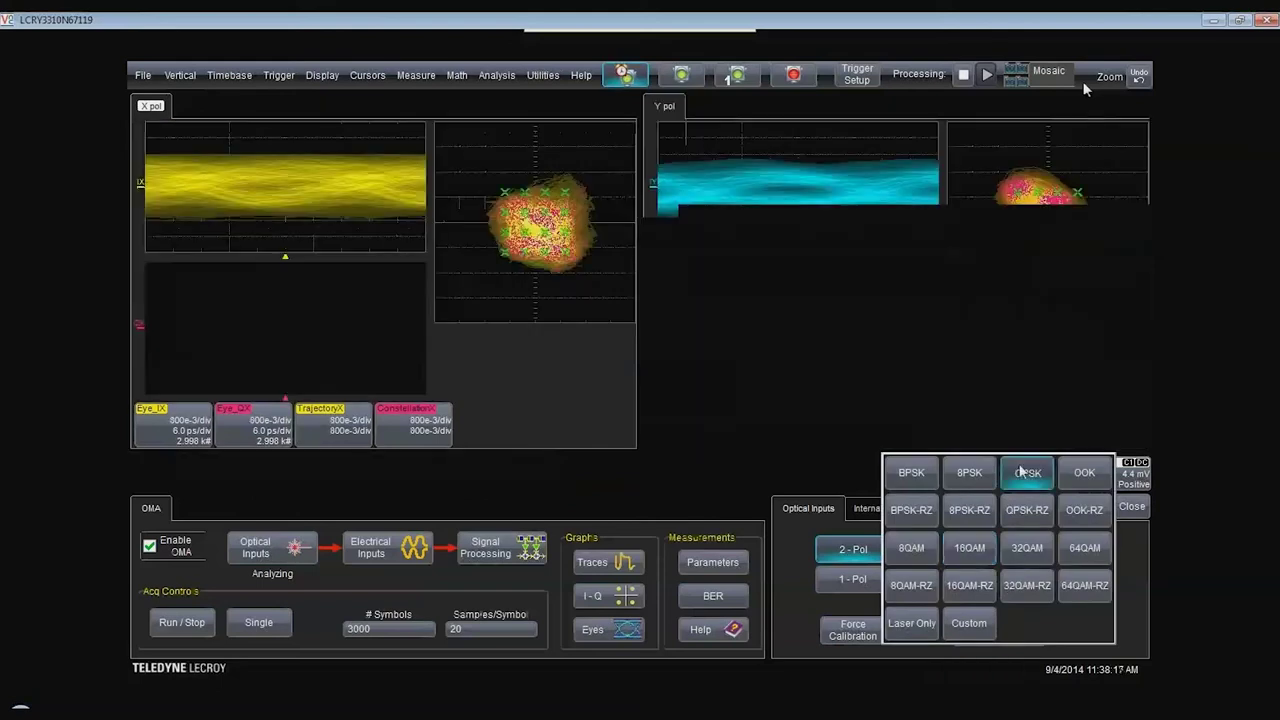
pyautogui.click(500, 553)
pyautogui.click(848, 593)
pyautogui.click(838, 552)
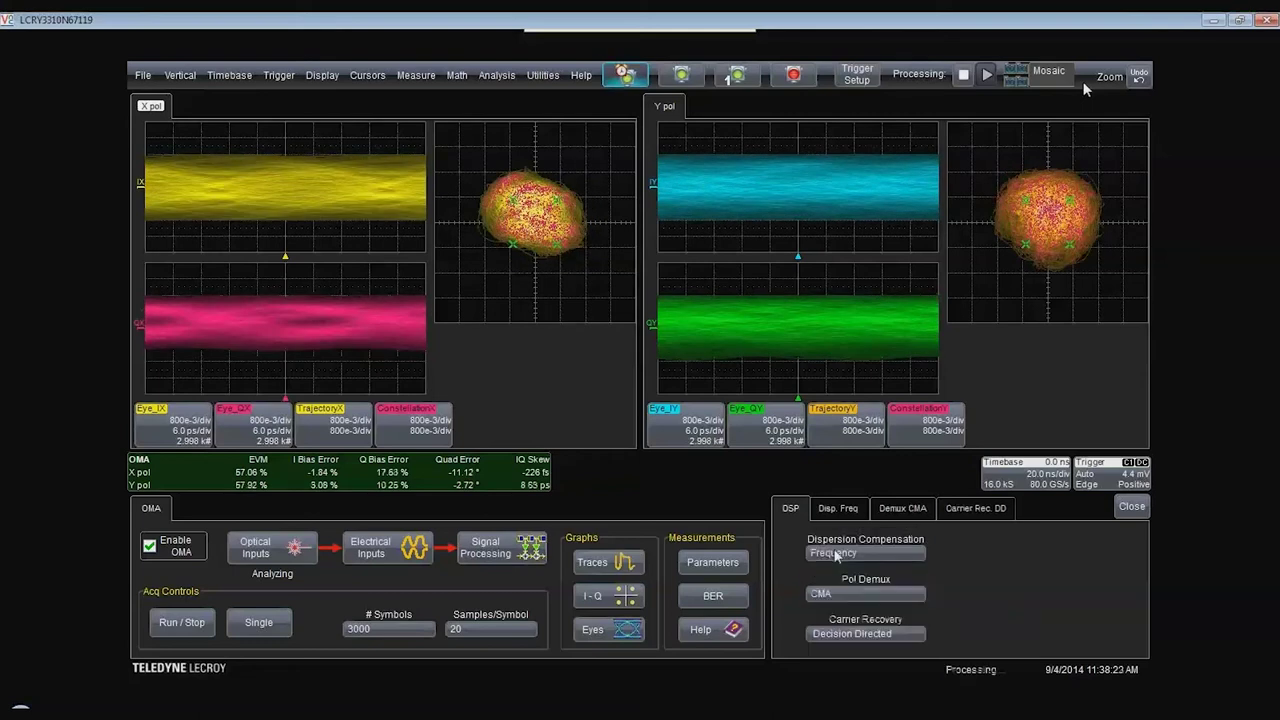
pyautogui.click(848, 633)
pyautogui.click(843, 543)
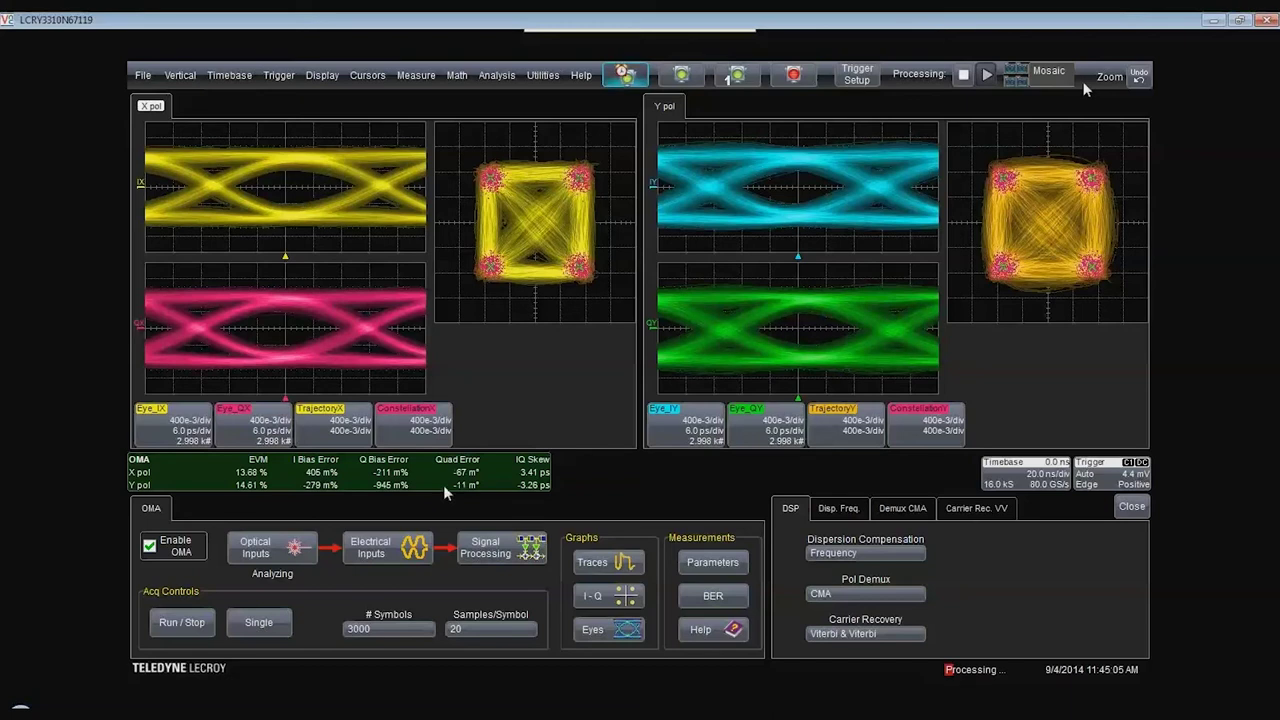
# Leave the oscilloscope view for the presentation and advance to the Level spacing optimization slide
pyautogui.click(1236, 21)
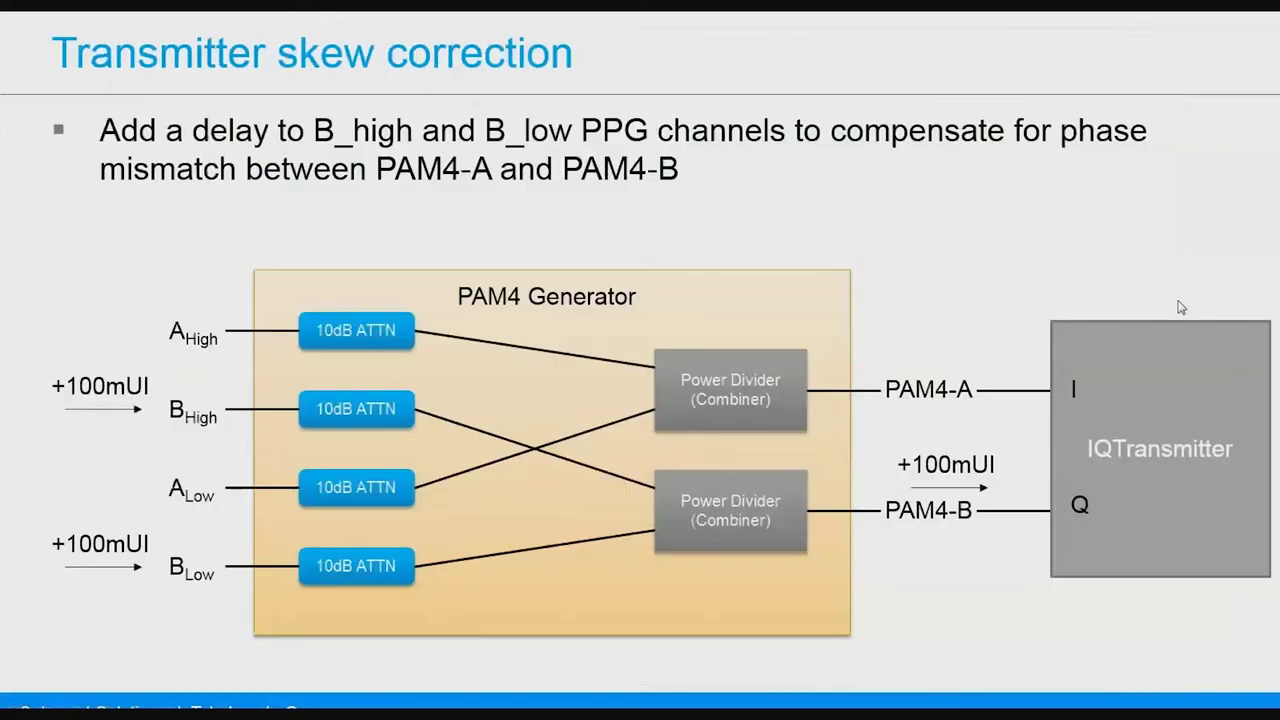
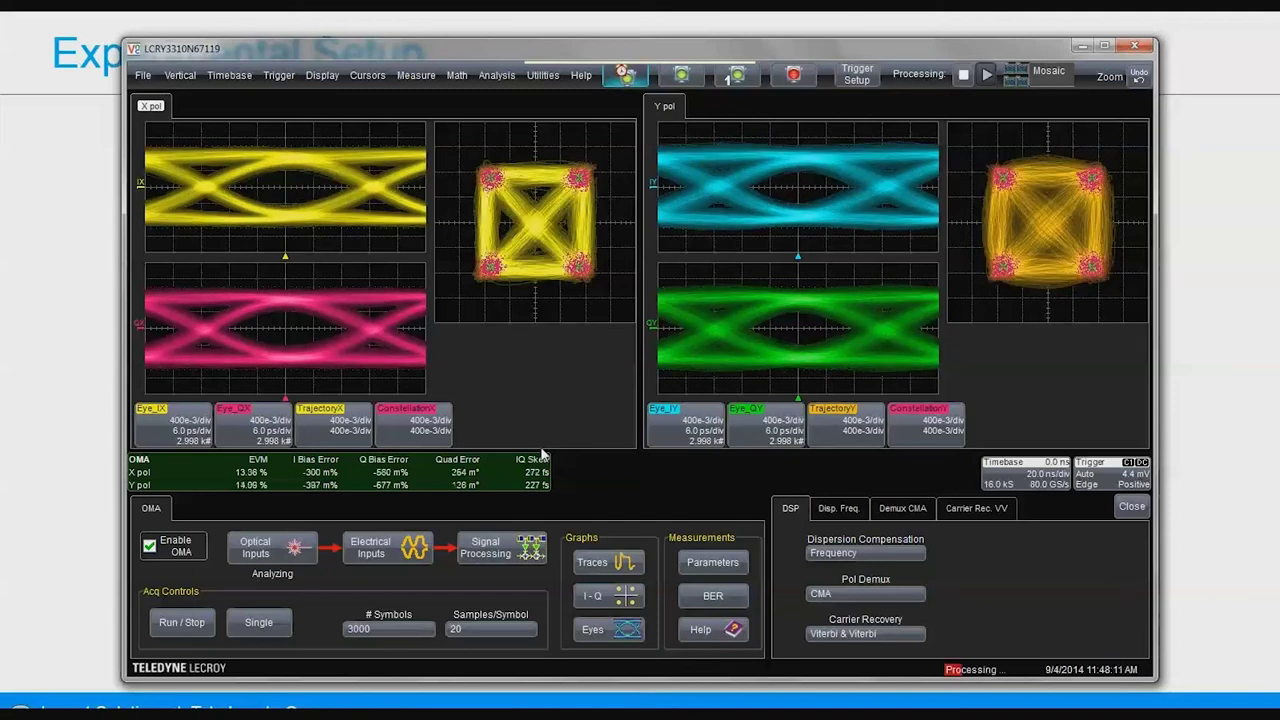
pyautogui.click(1248, 388)
pyautogui.click(876, 421)
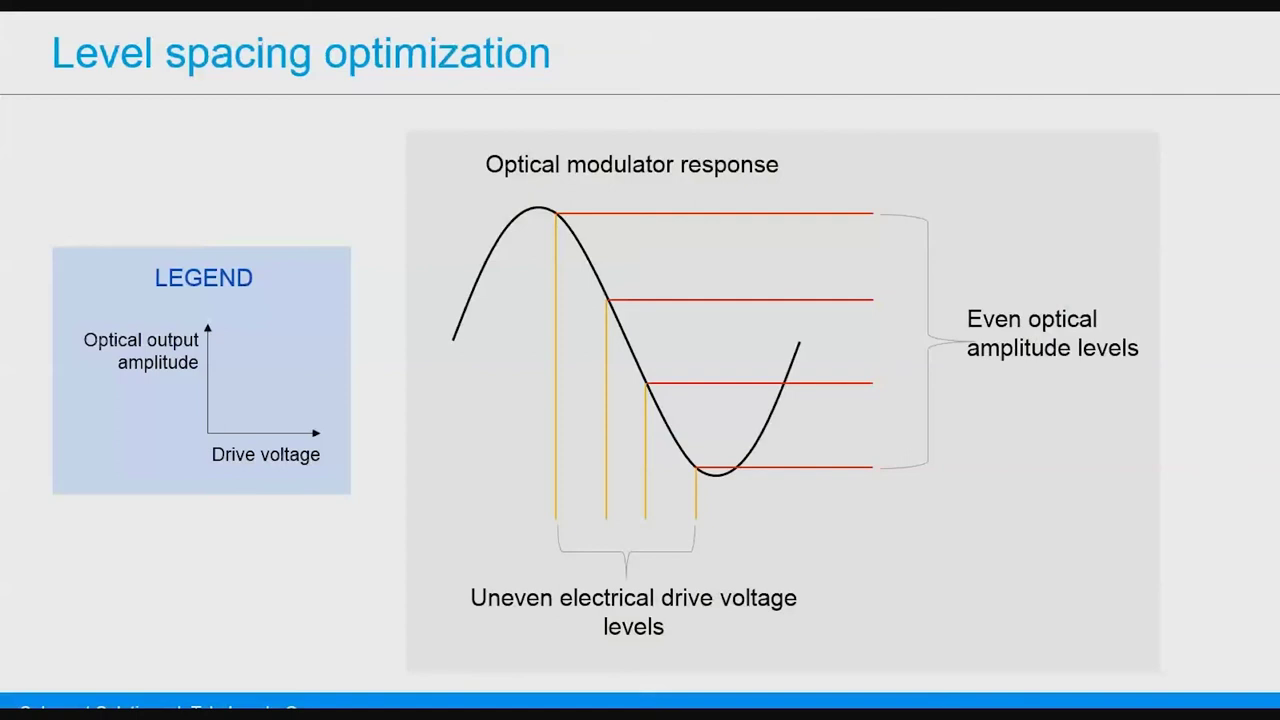
# Switch back to the oscilloscope and set the optical input's modulation type to 16QAM
pyautogui.hotkey('alt', 'Tab')
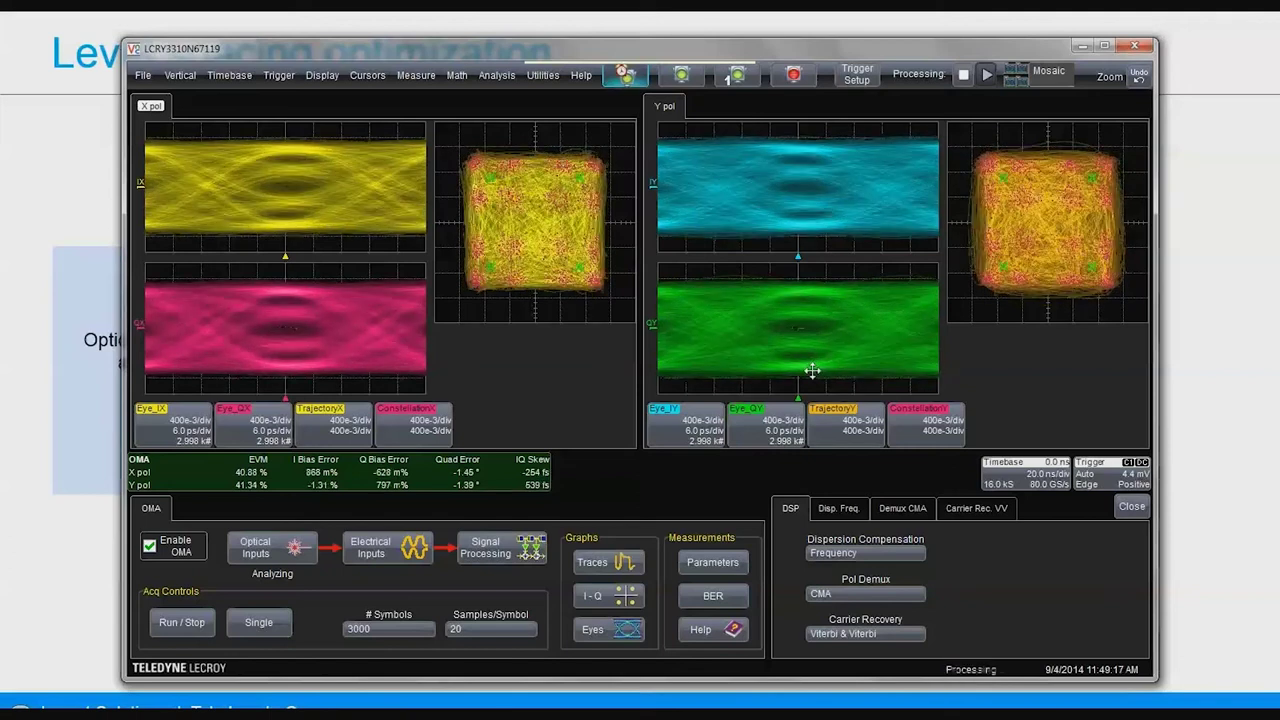
pyautogui.click(266, 548)
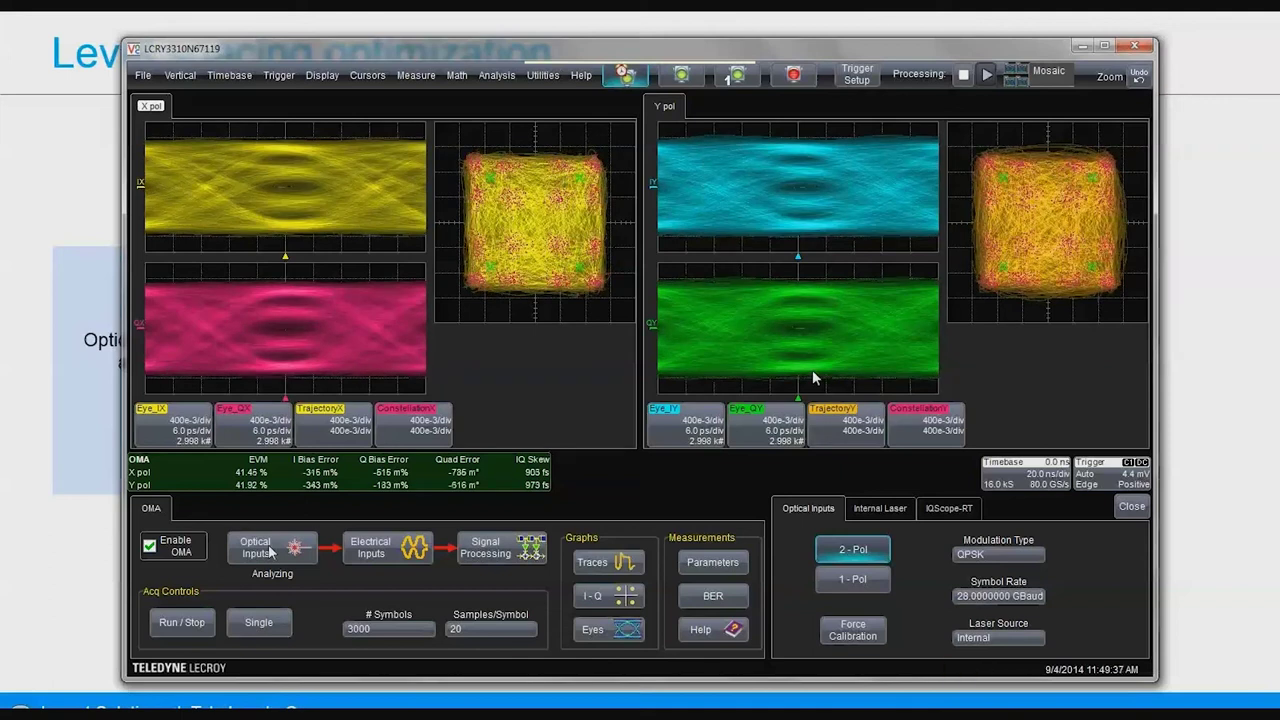
pyautogui.click(977, 555)
pyautogui.click(970, 551)
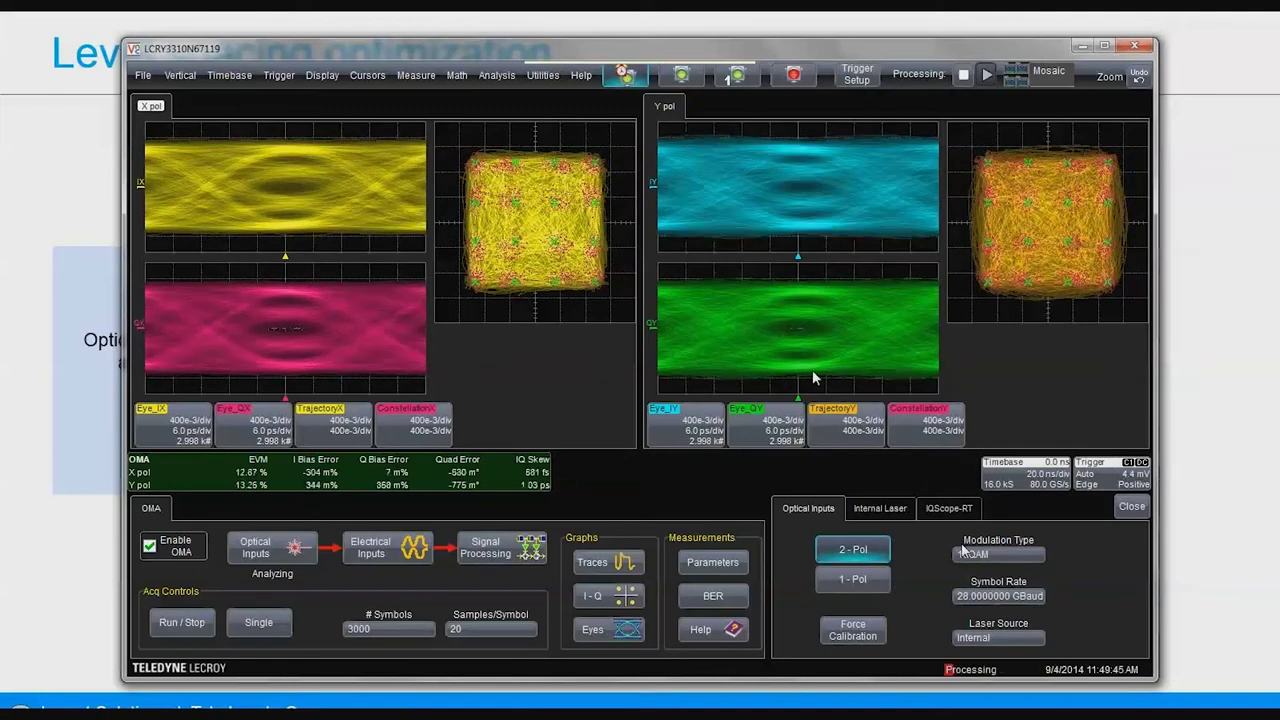
# Set the signal processing's Pol Demux to MMA and its Carrier Recovery to Decision Directed
pyautogui.click(500, 548)
pyautogui.click(828, 596)
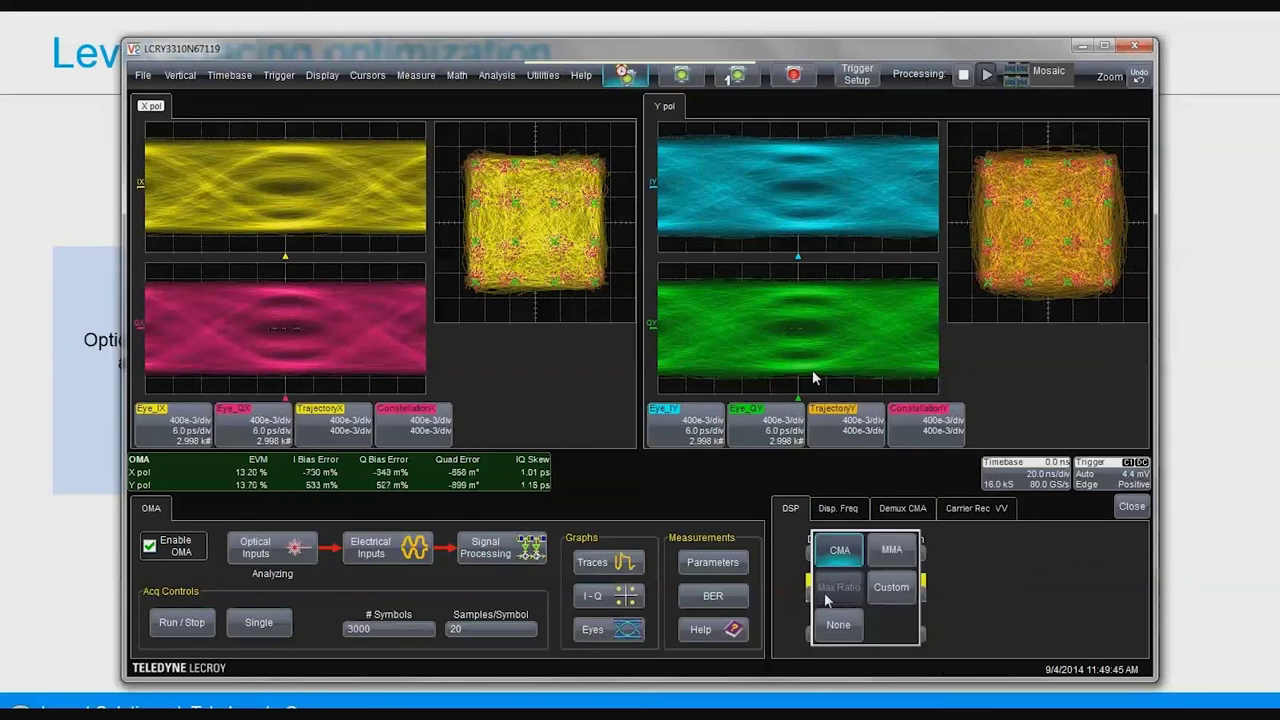
pyautogui.click(891, 550)
pyautogui.click(845, 634)
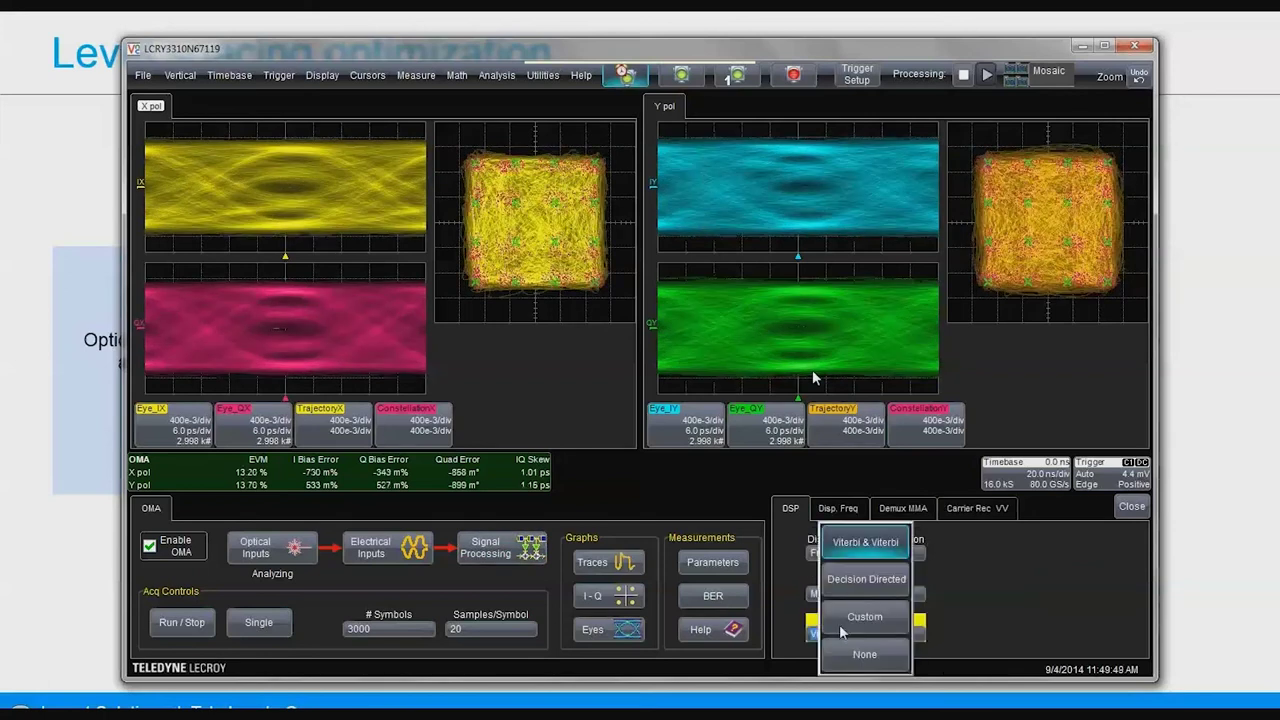
pyautogui.click(843, 582)
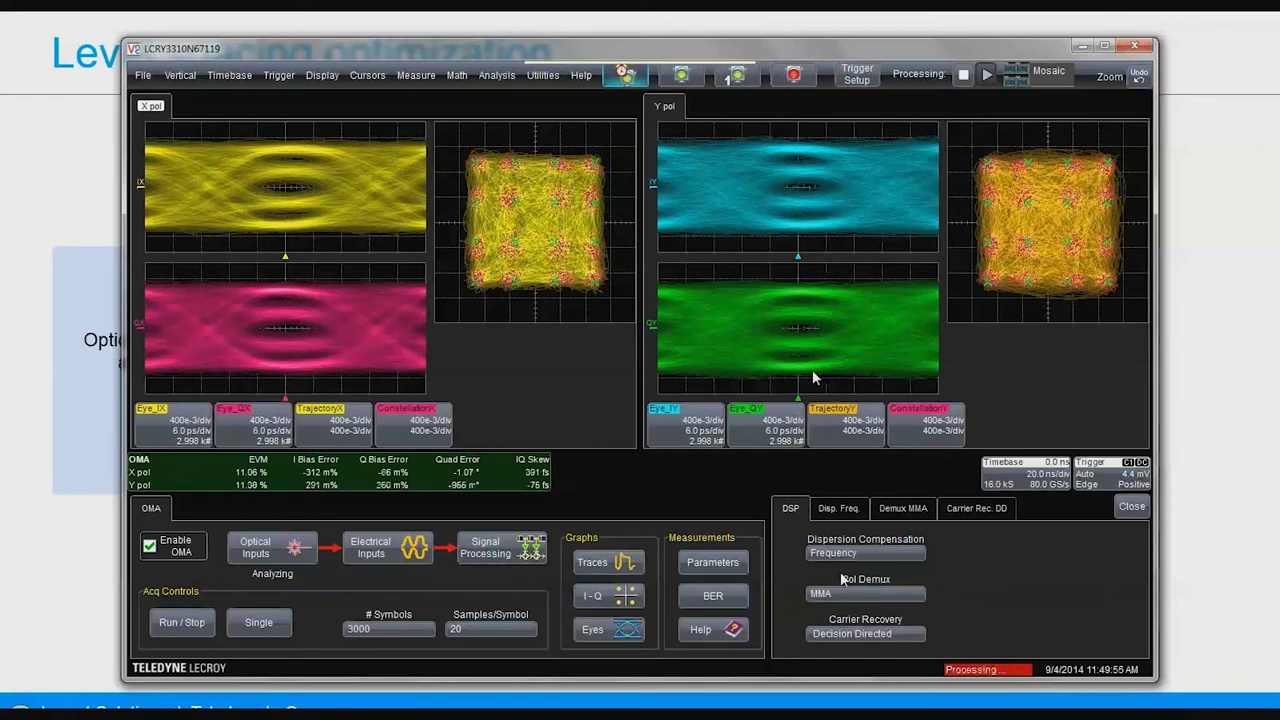
# Hide the Trajectory in the I-Q graphs so only the constellation and reference symbols are plotted
pyautogui.click(595, 595)
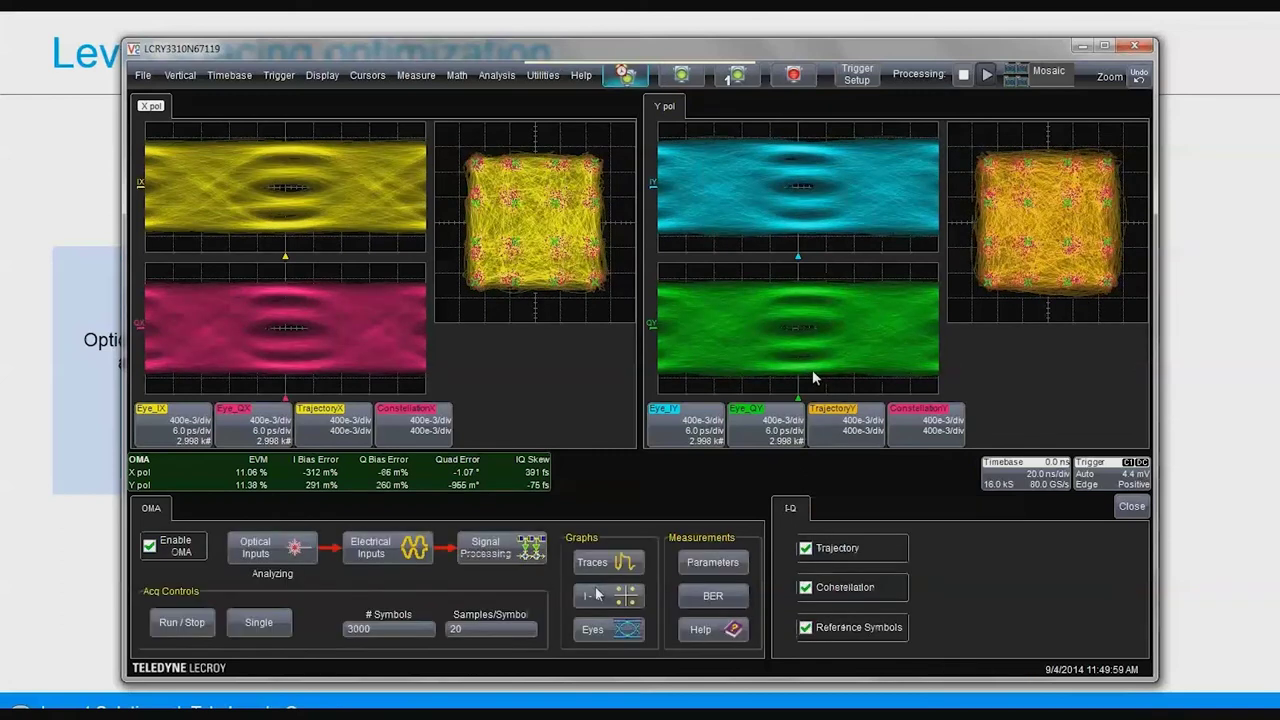
pyautogui.click(805, 548)
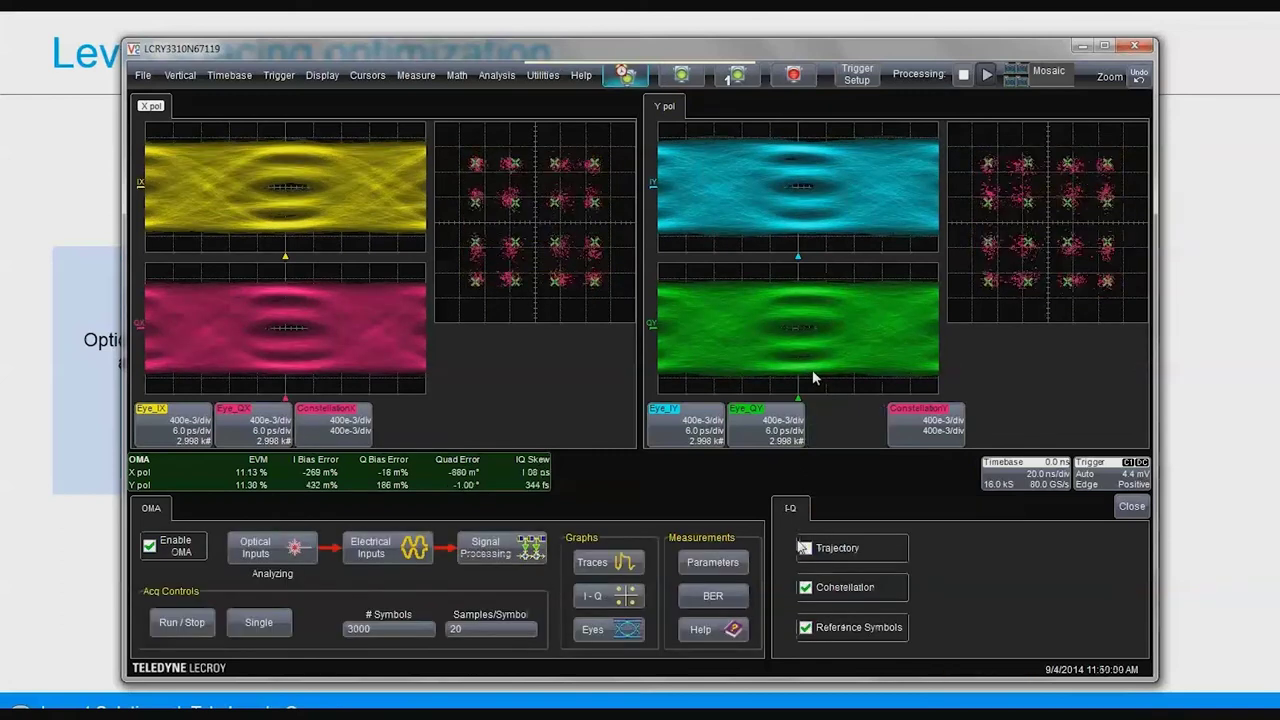
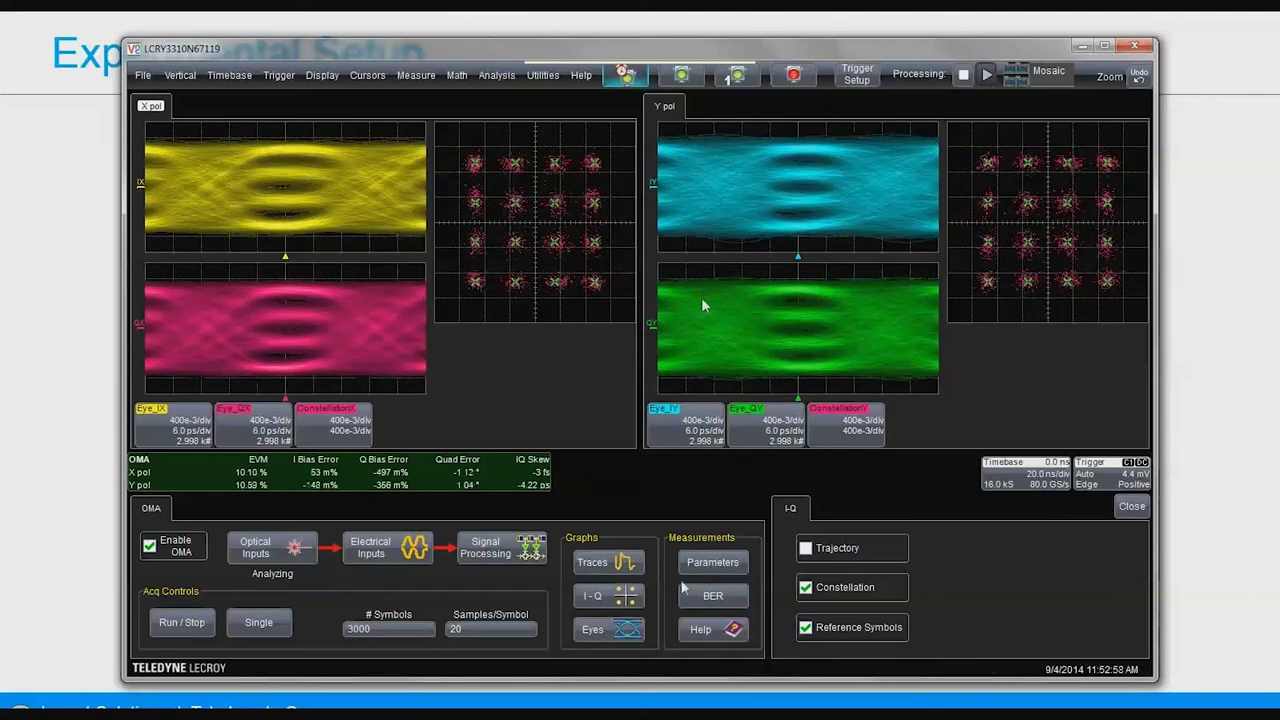
# Add BER Estimate, IQ Offset and Frequency Offset to the OMA measurement parameters
pyautogui.click(731, 566)
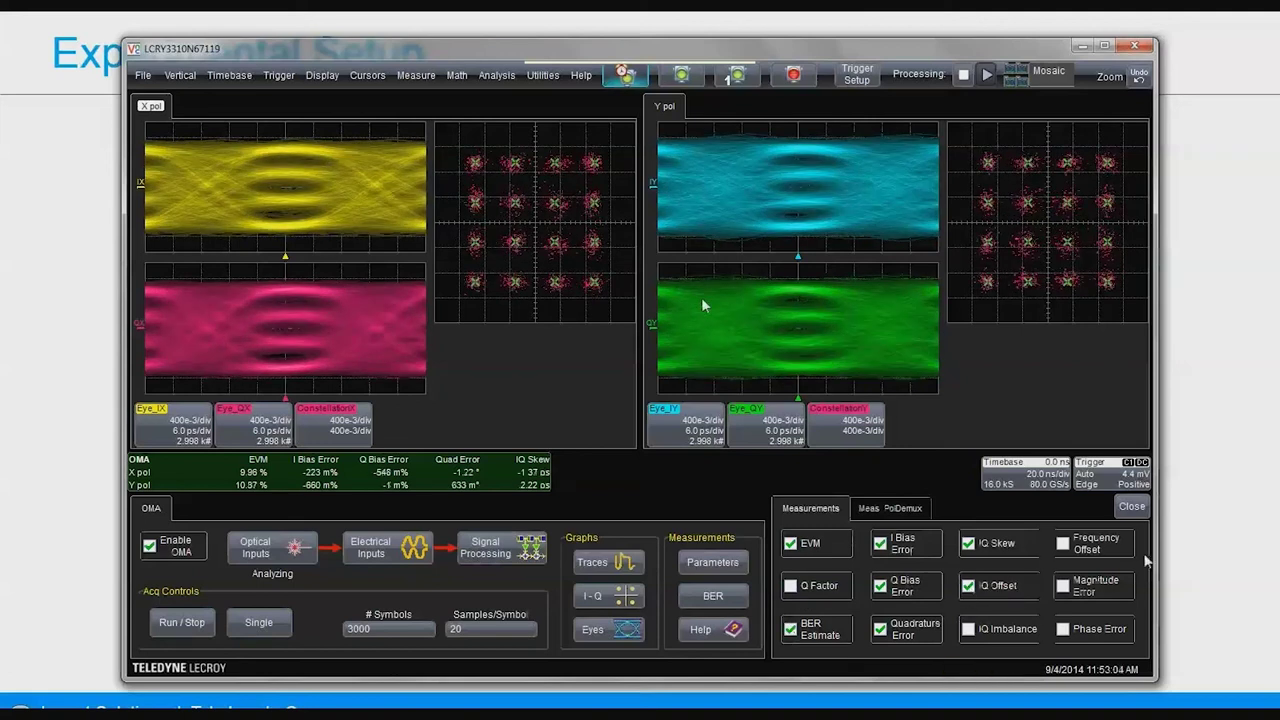
pyautogui.click(1063, 544)
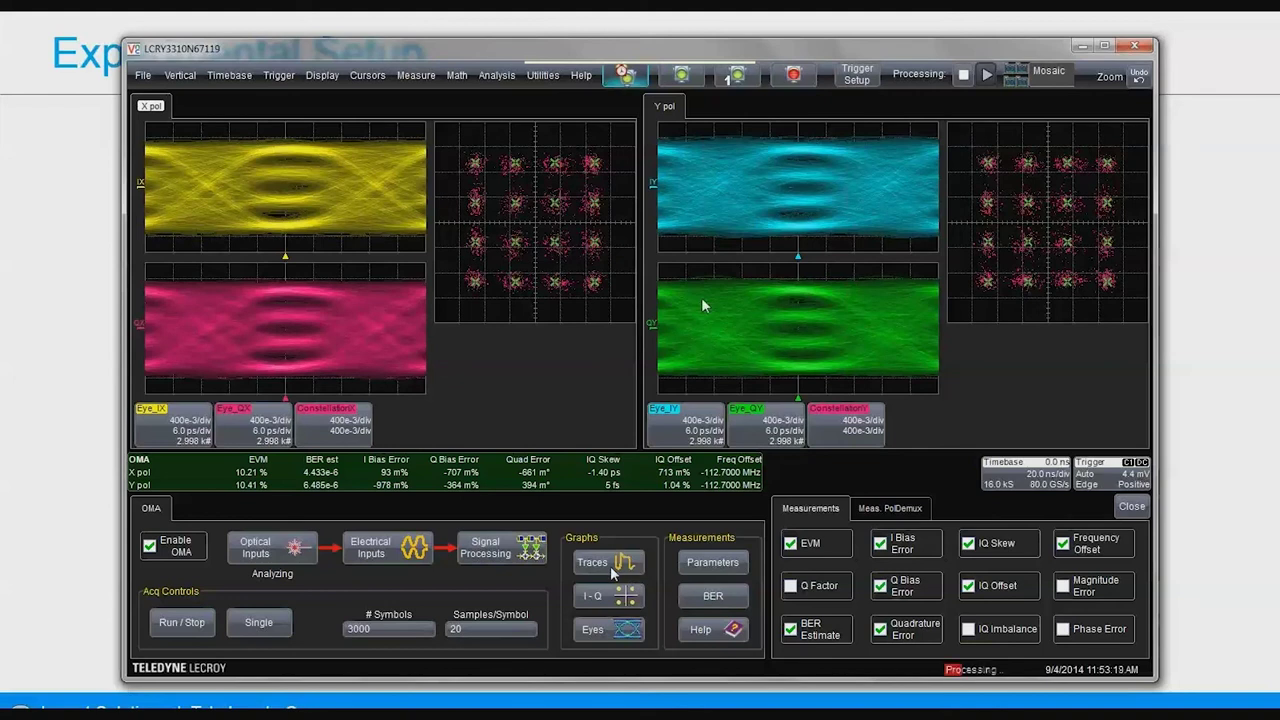
# Review the signal processing settings for MMA demultiplexing, Decision Directed carrier recovery and frequency-domain dispersion compensation
pyautogui.click(513, 563)
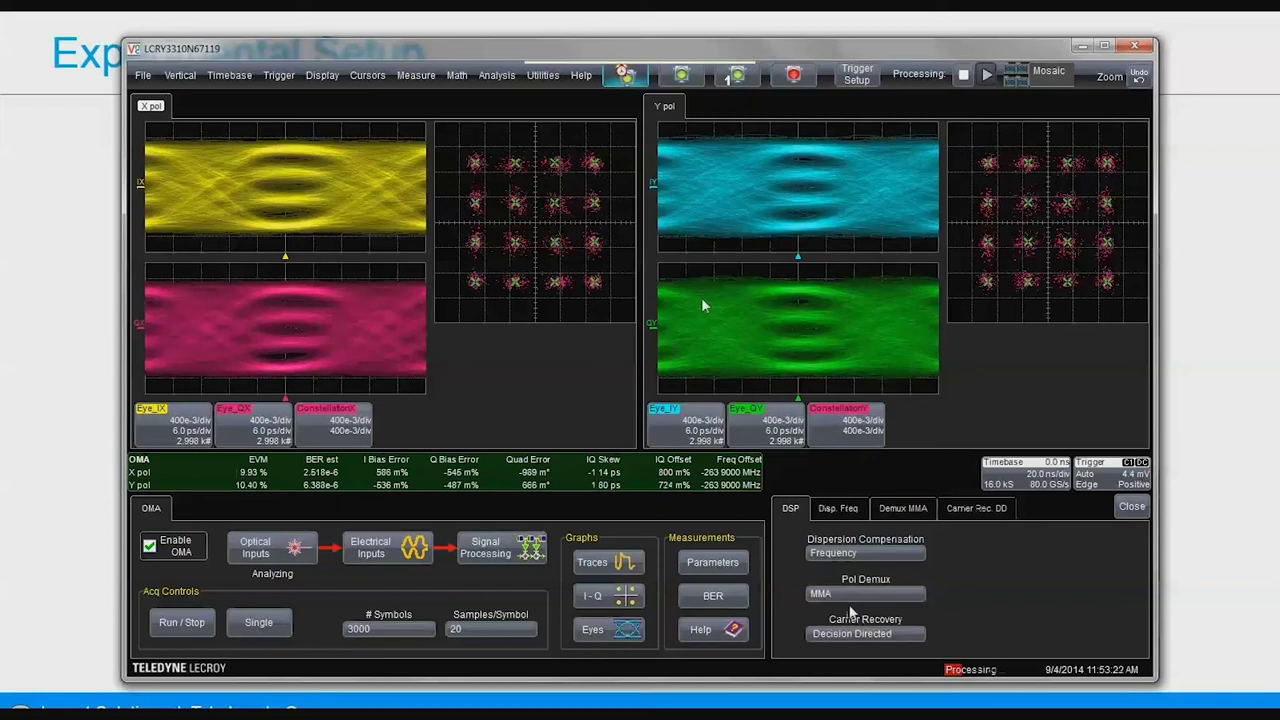
pyautogui.click(922, 509)
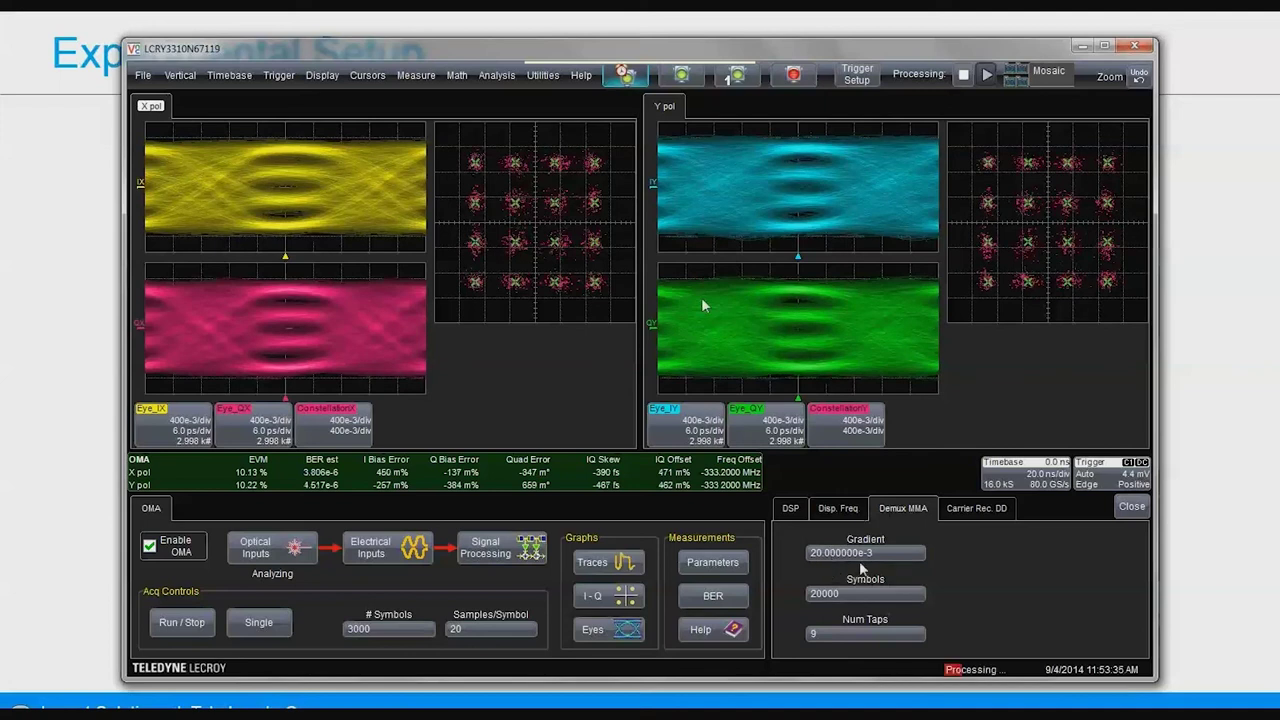
pyautogui.click(978, 509)
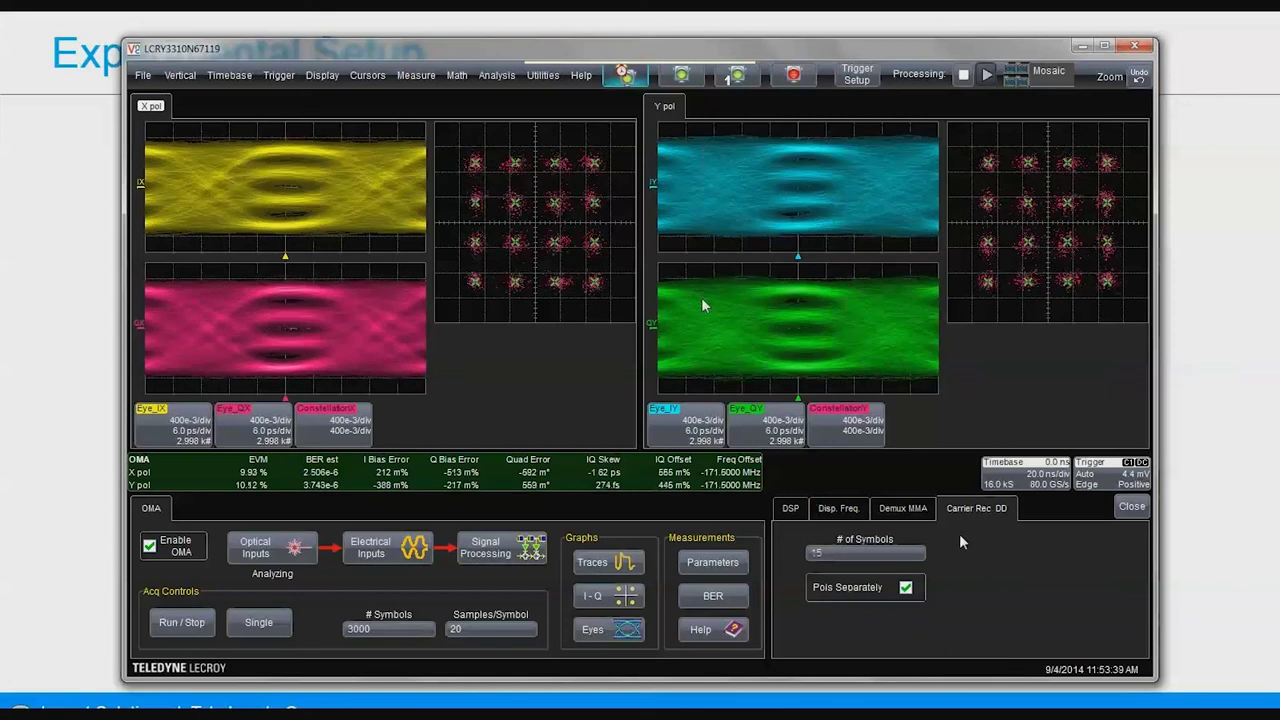
pyautogui.click(792, 509)
pyautogui.click(839, 510)
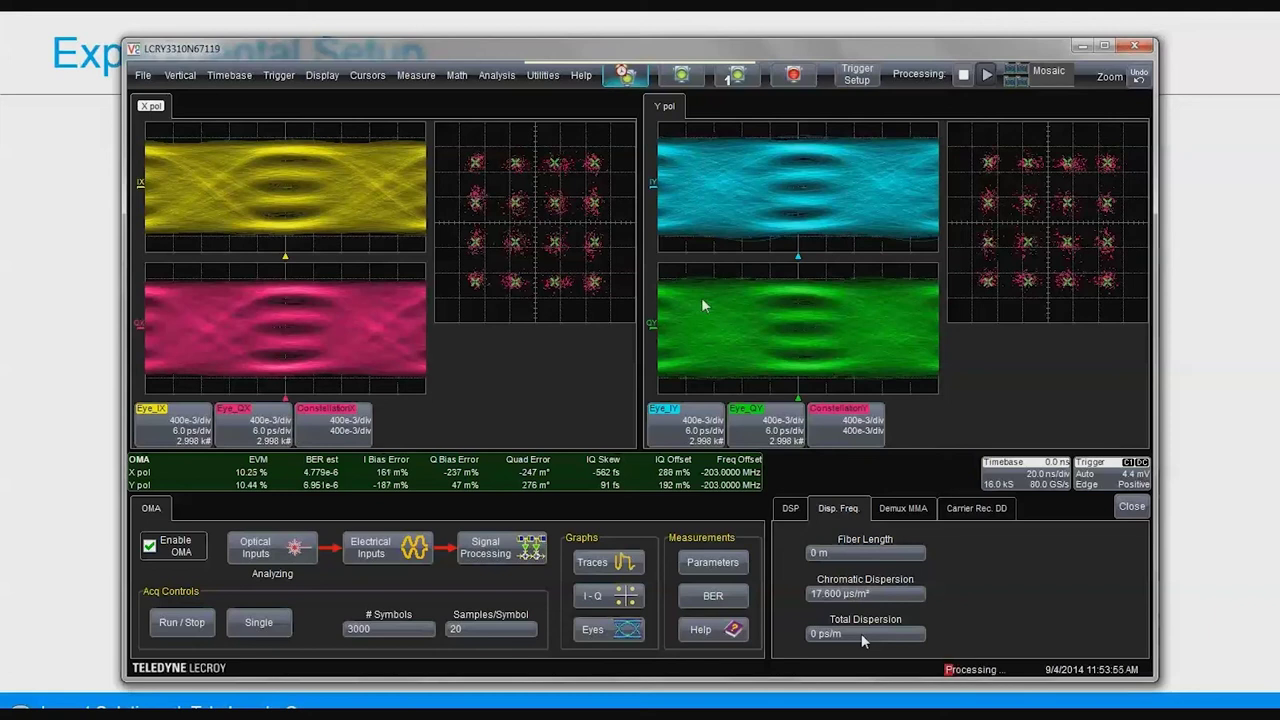
pyautogui.click(788, 511)
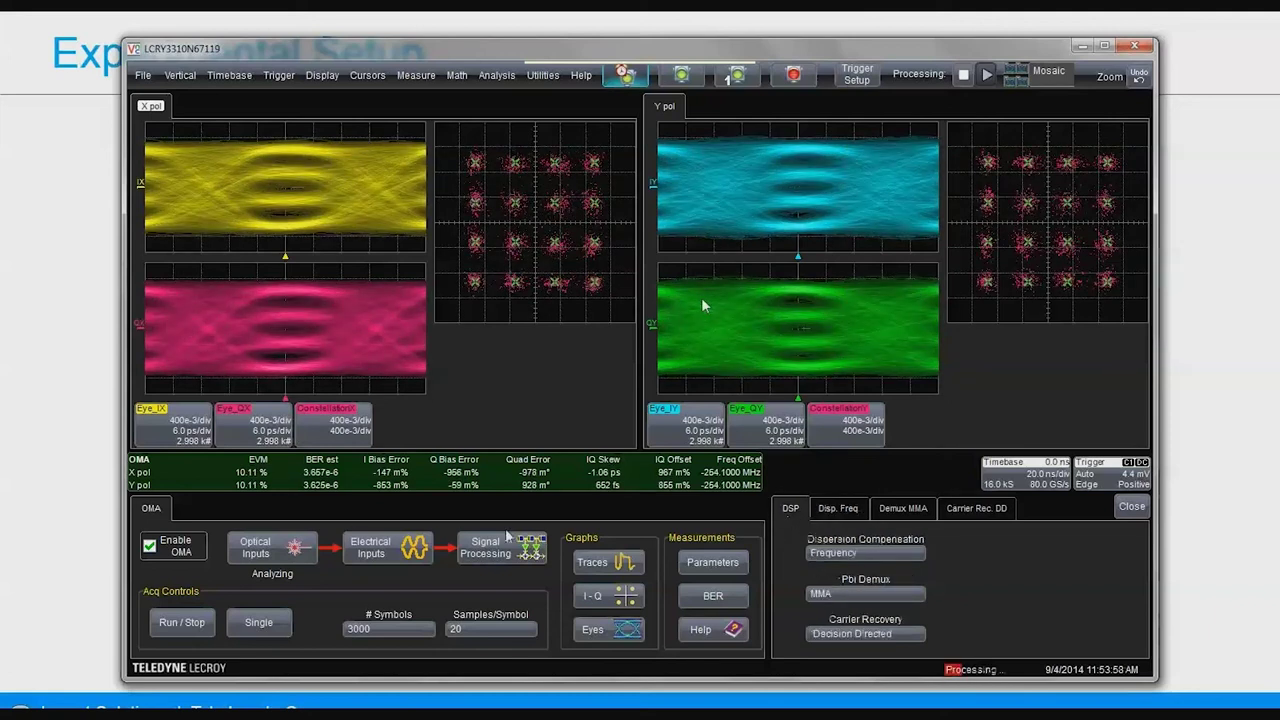
# Add the Intensity and Phase eye diagrams for both polarizations
pyautogui.click(619, 632)
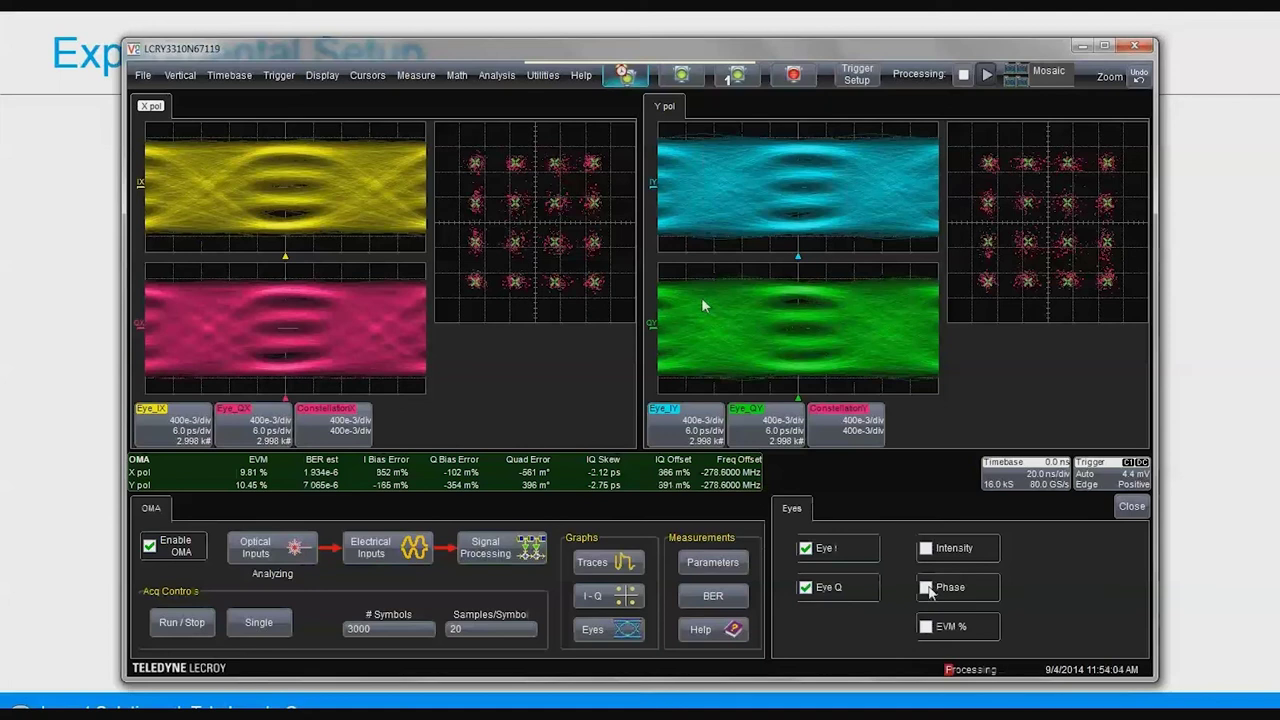
pyautogui.click(927, 590)
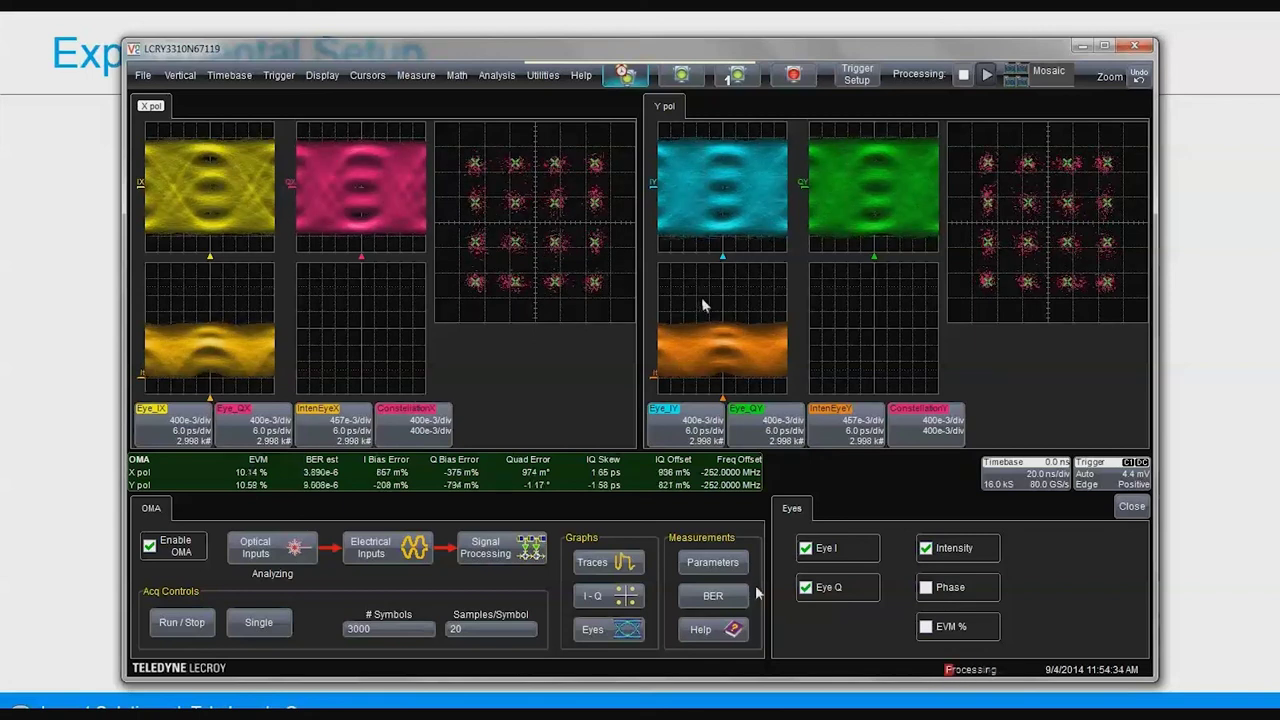
pyautogui.click(926, 588)
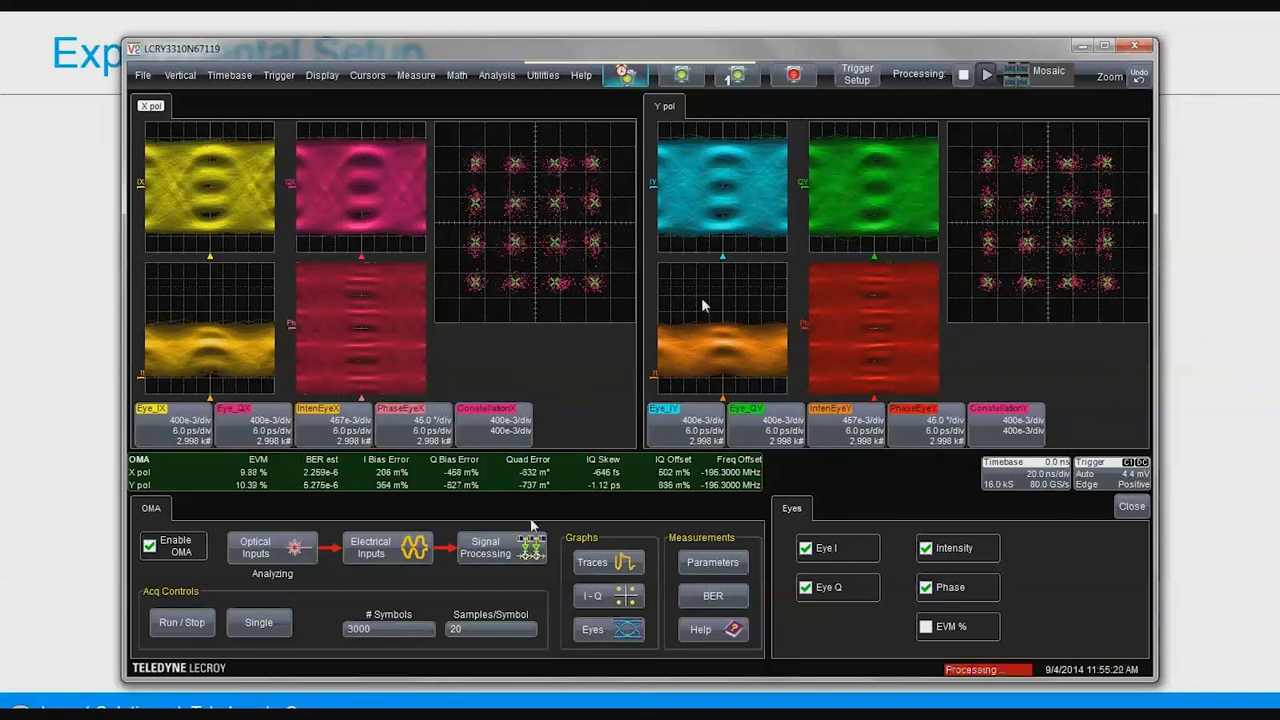
# Display the Spectrum Efield graph for both polarizations
pyautogui.click(605, 563)
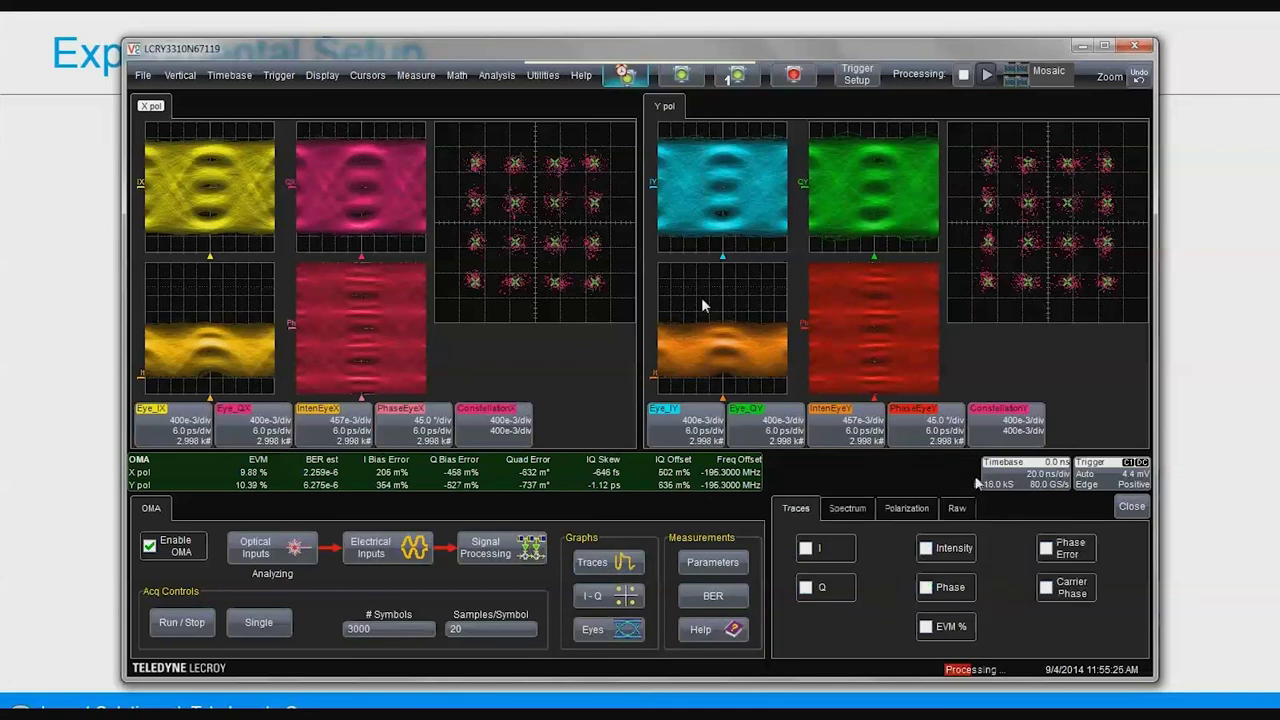
pyautogui.click(849, 514)
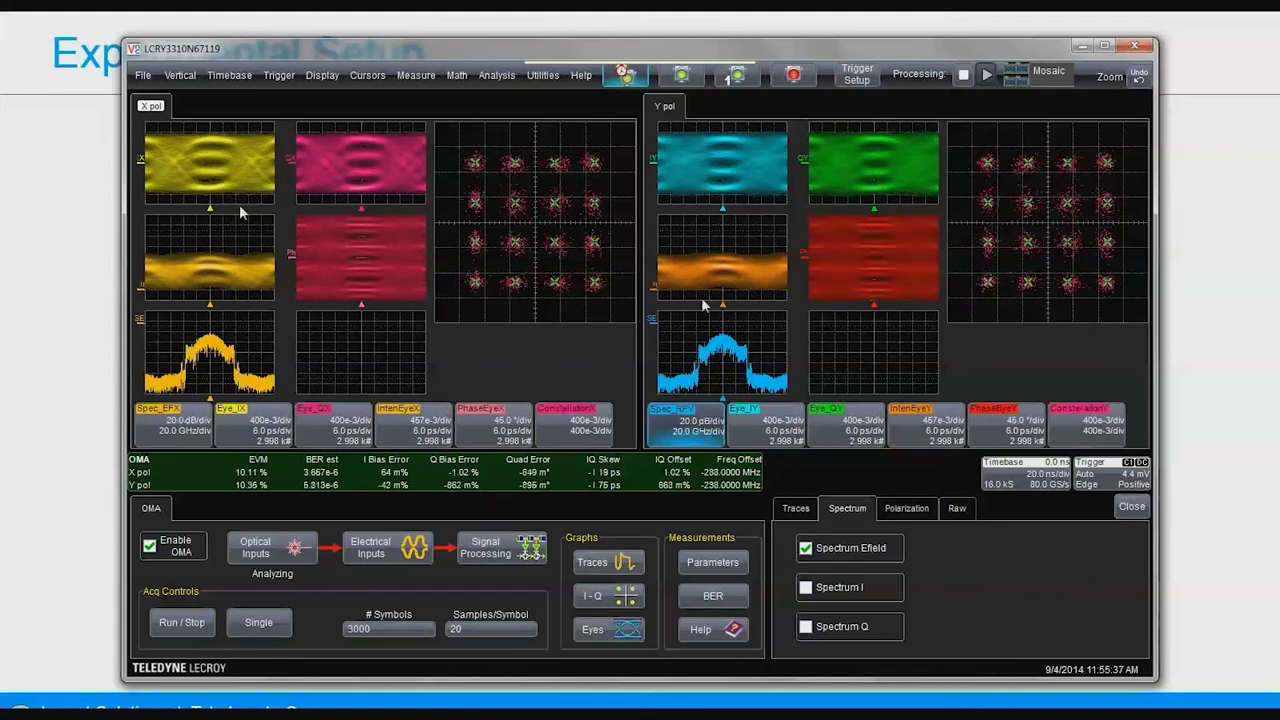
# Enable persistence on all traces in 3D mode and rotate the plots to about 14° in X and 47° in Y
pyautogui.click(321, 77)
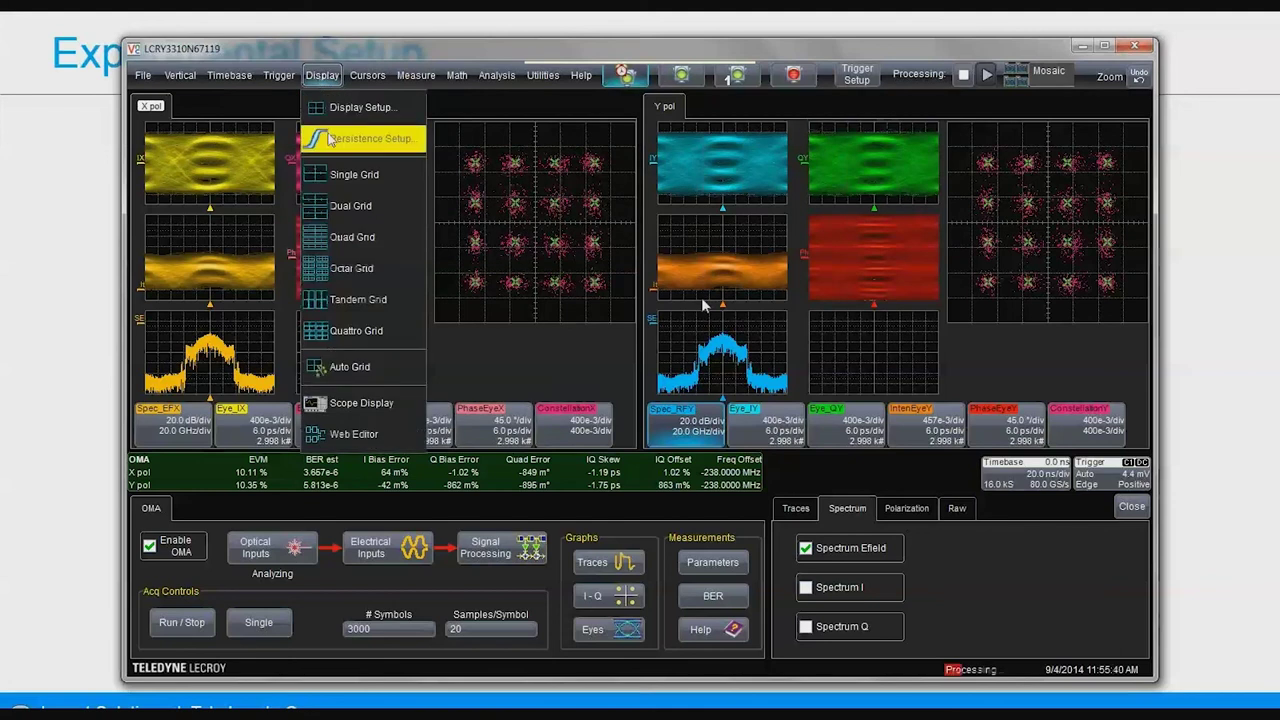
pyautogui.click(365, 138)
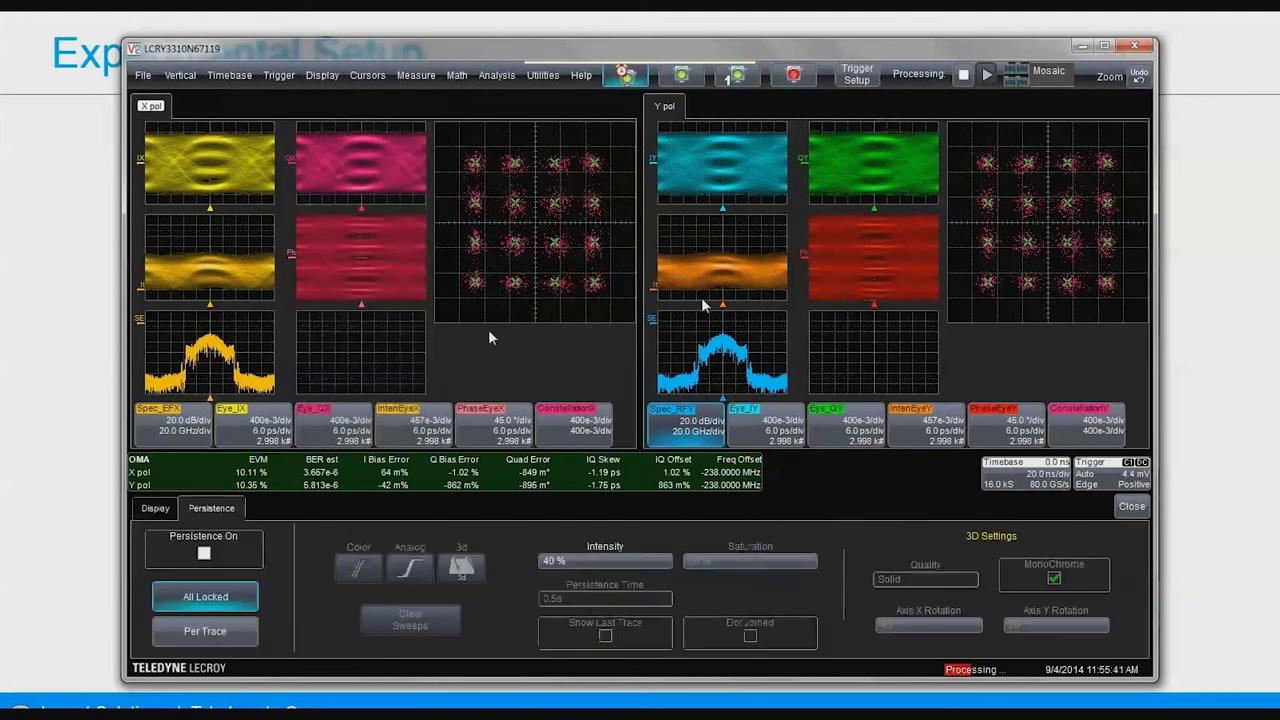
pyautogui.click(204, 553)
pyautogui.click(358, 568)
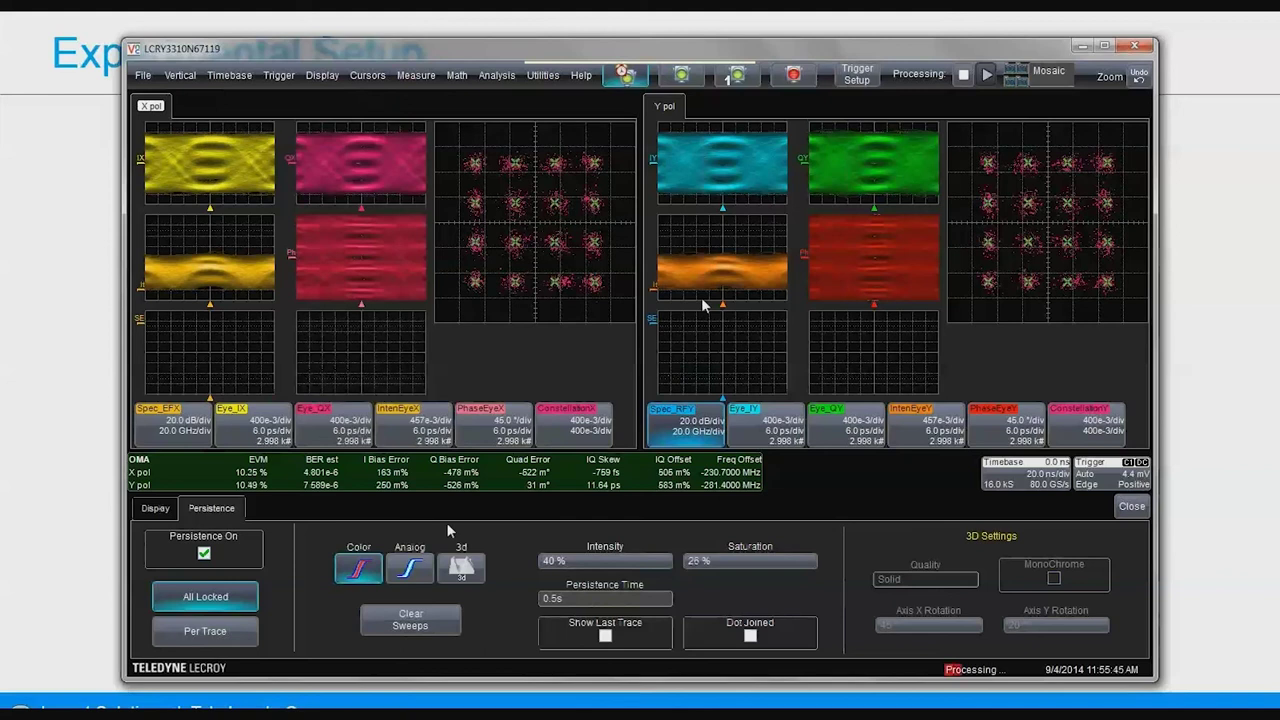
pyautogui.click(462, 569)
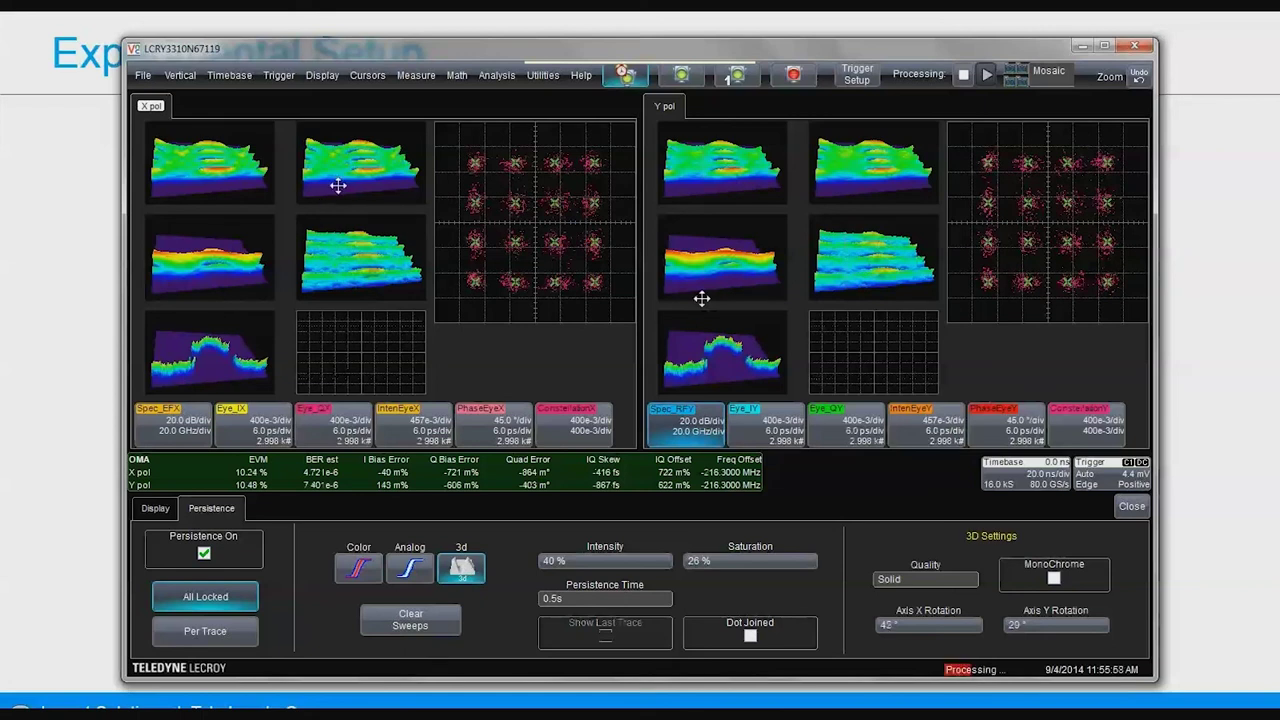
pyautogui.moveTo(337, 186); pyautogui.dragTo(344, 191)
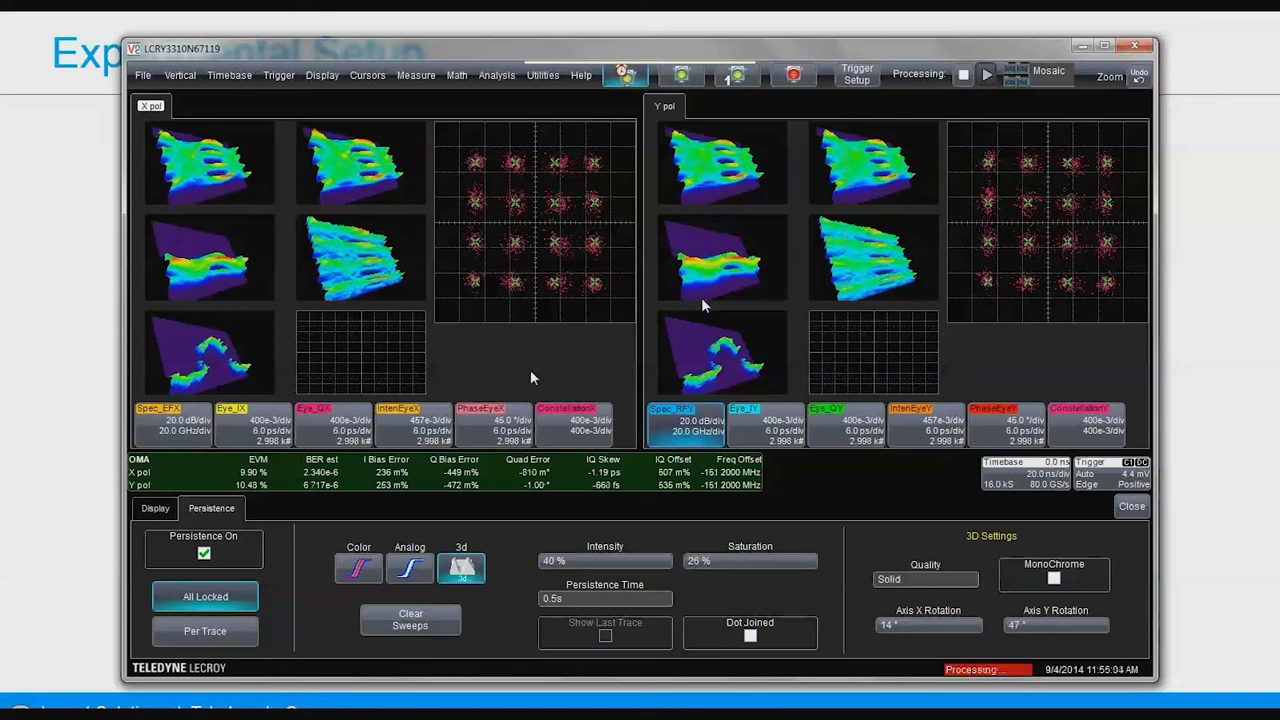
# Set the persistence mode back to Analog, turn persistence off and return to the OMA setup
pyautogui.click(408, 570)
pyautogui.click(206, 555)
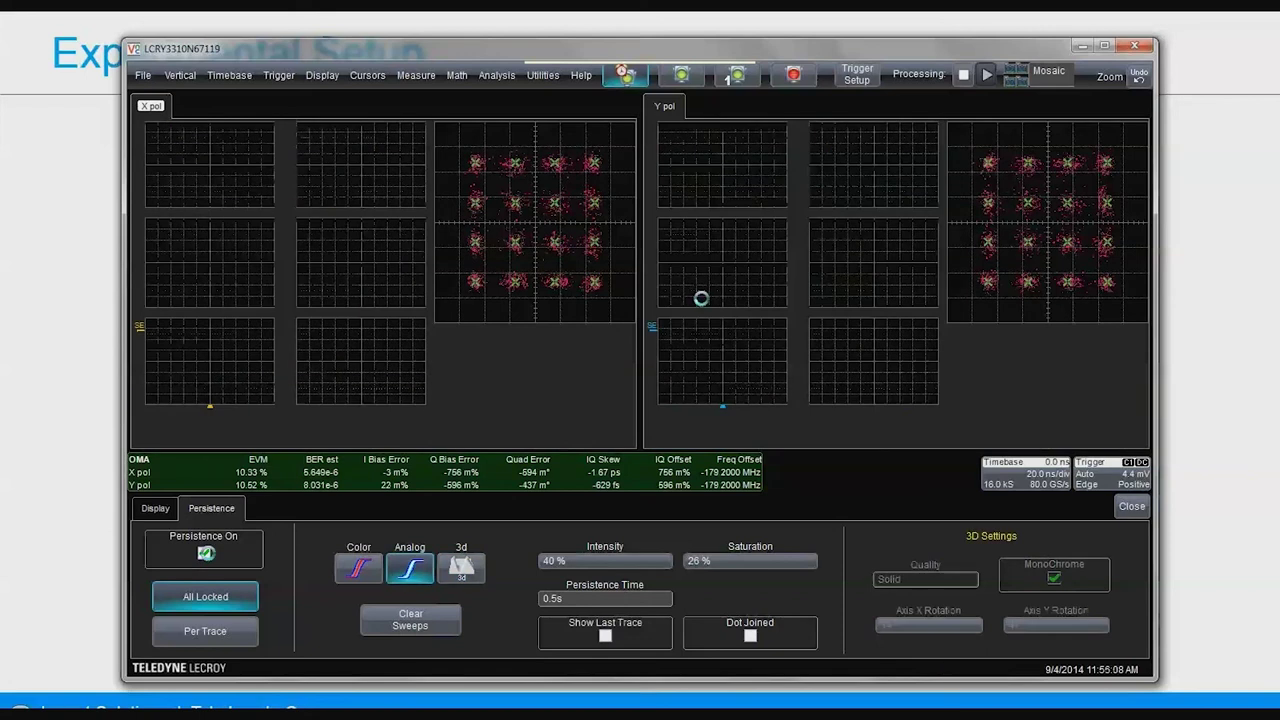
pyautogui.click(260, 455)
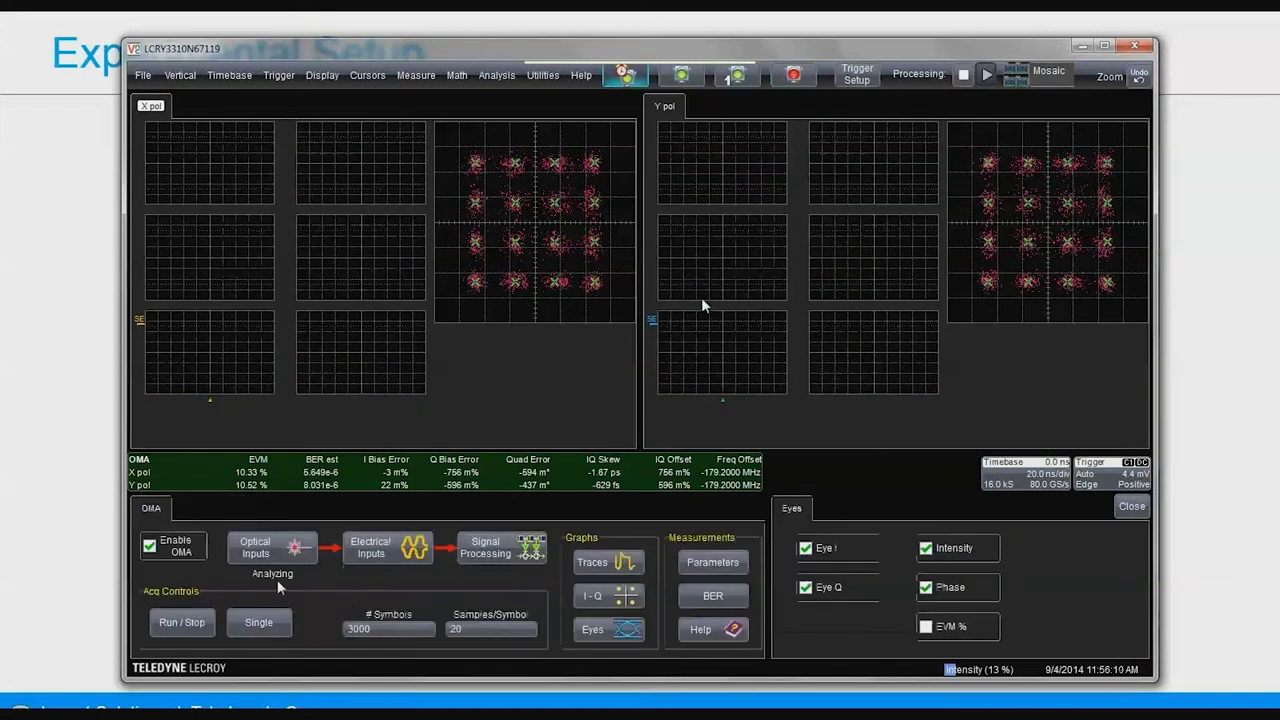
# Remove the Spectrum Efield graph from both polarization displays
pyautogui.click(605, 565)
pyautogui.click(847, 508)
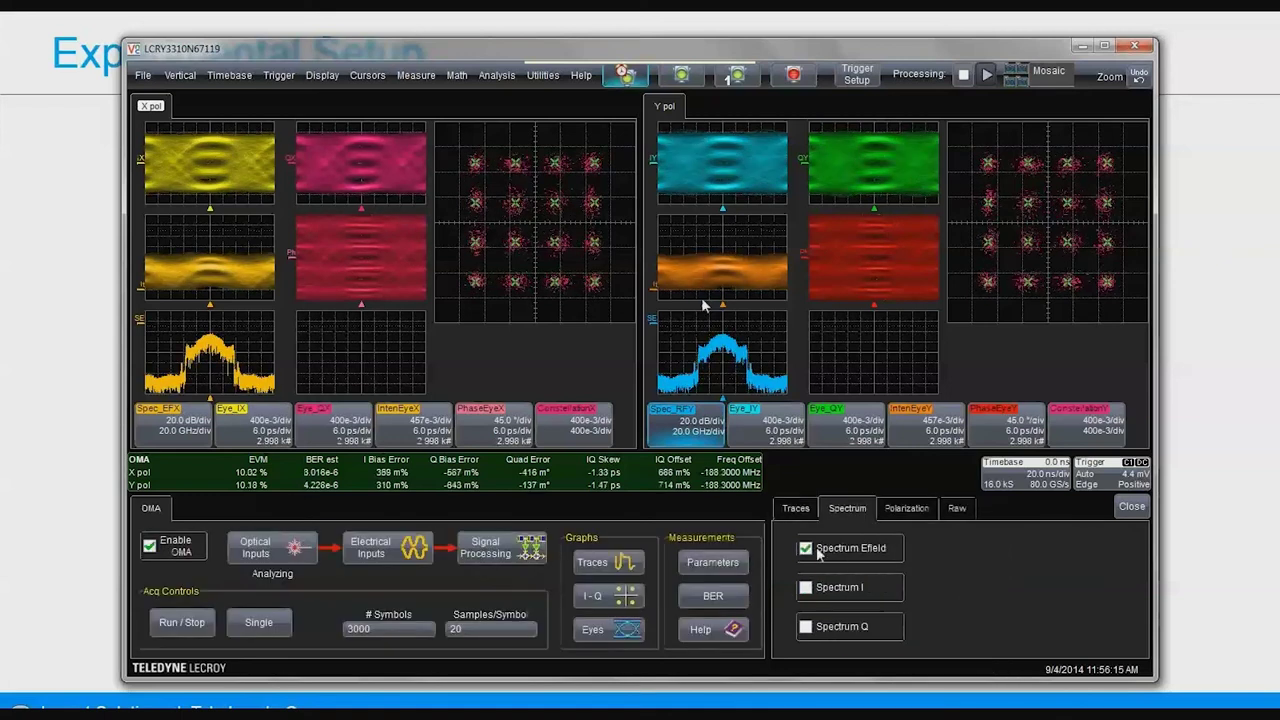
pyautogui.click(815, 556)
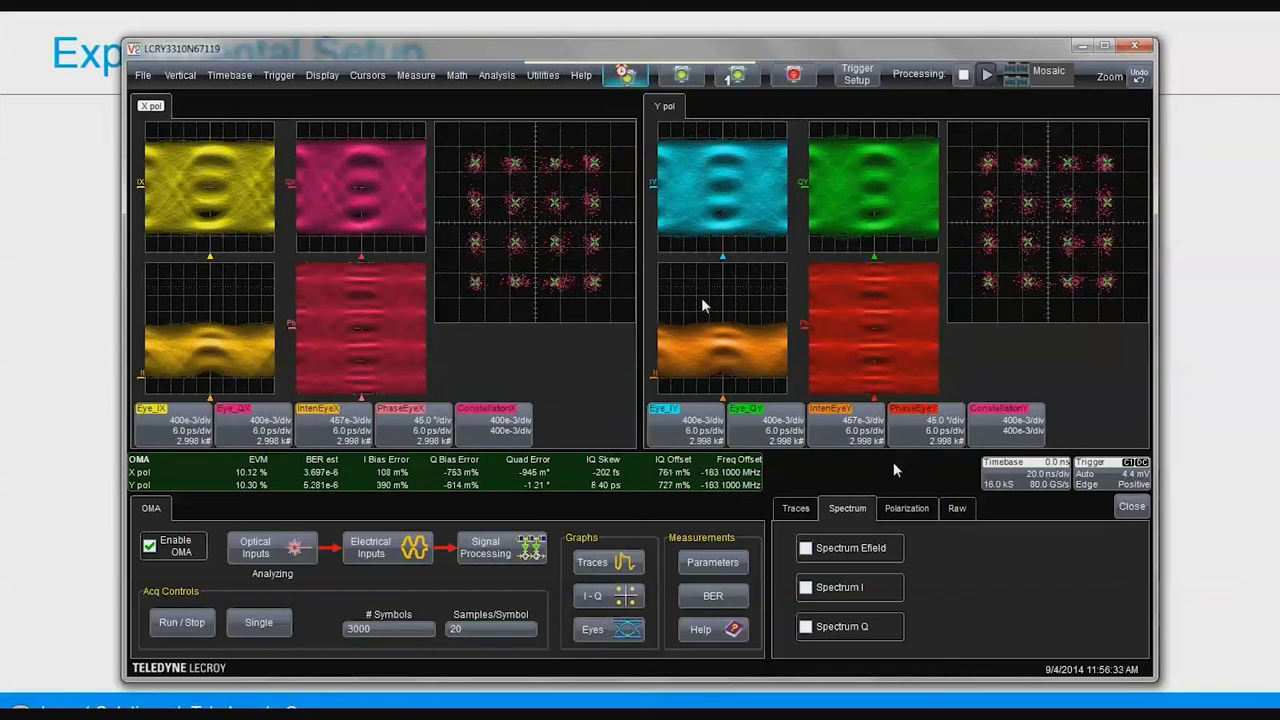
# Switch away from the oscilloscope application
pyautogui.hotkey('alt', 'Tab')
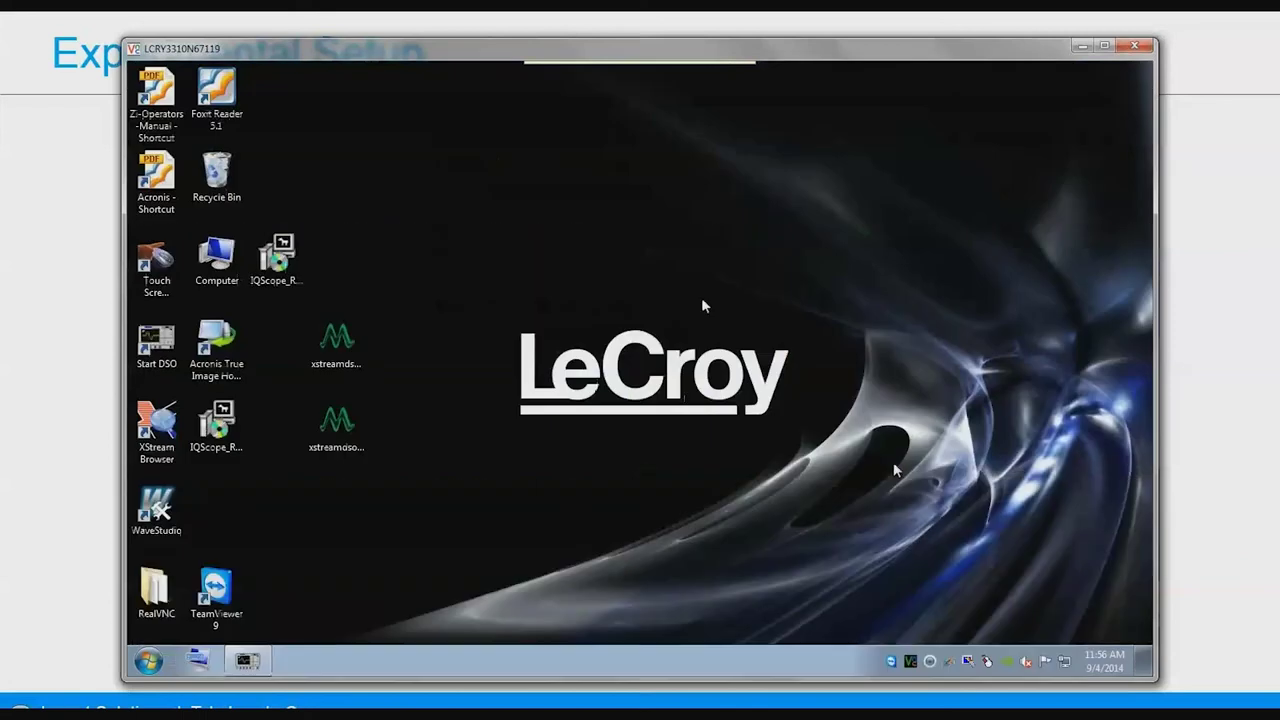